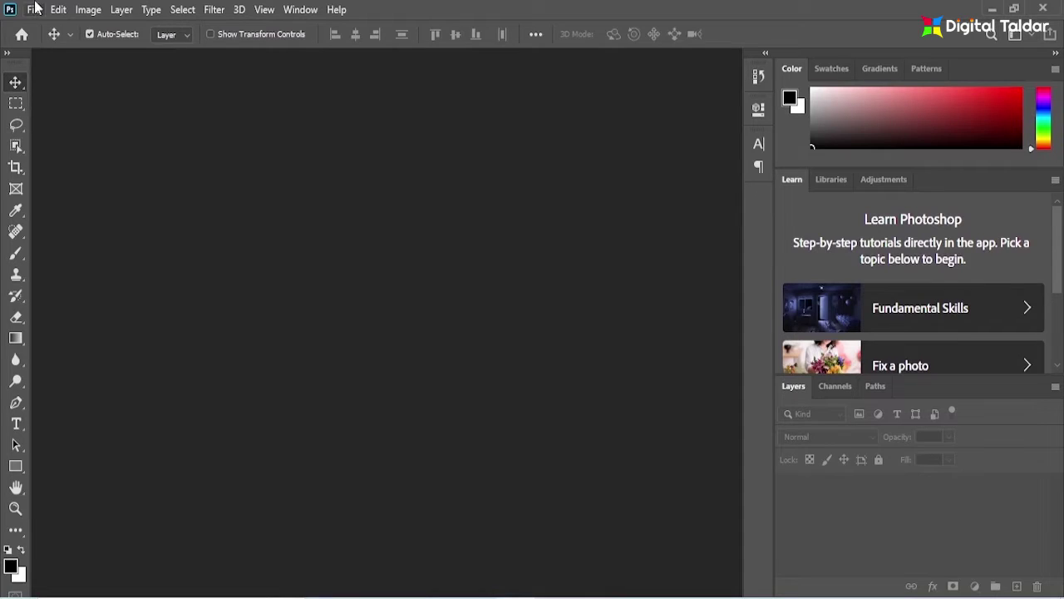
- Start a new 600 × 600 px, 300 ppi document from the File menu
{"action": "left_click", "coordinate": [36, 8]}
- Create the blank 600 × 600 document, naming it Raksha Bandhan
{"action": "left_click", "coordinate": [42, 27]}
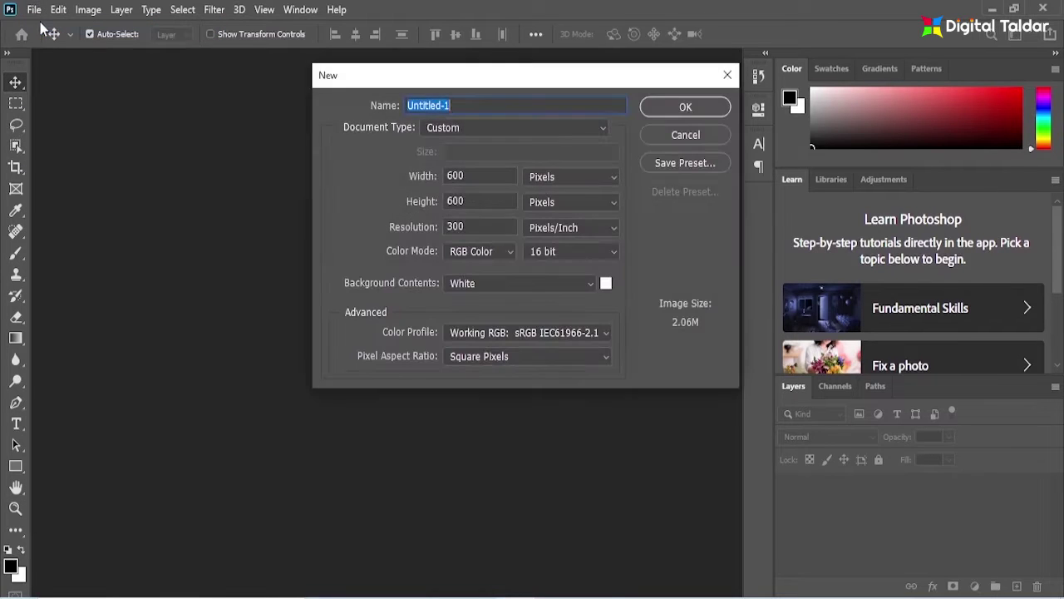
{"action": "left_click", "coordinate": [488, 178]}
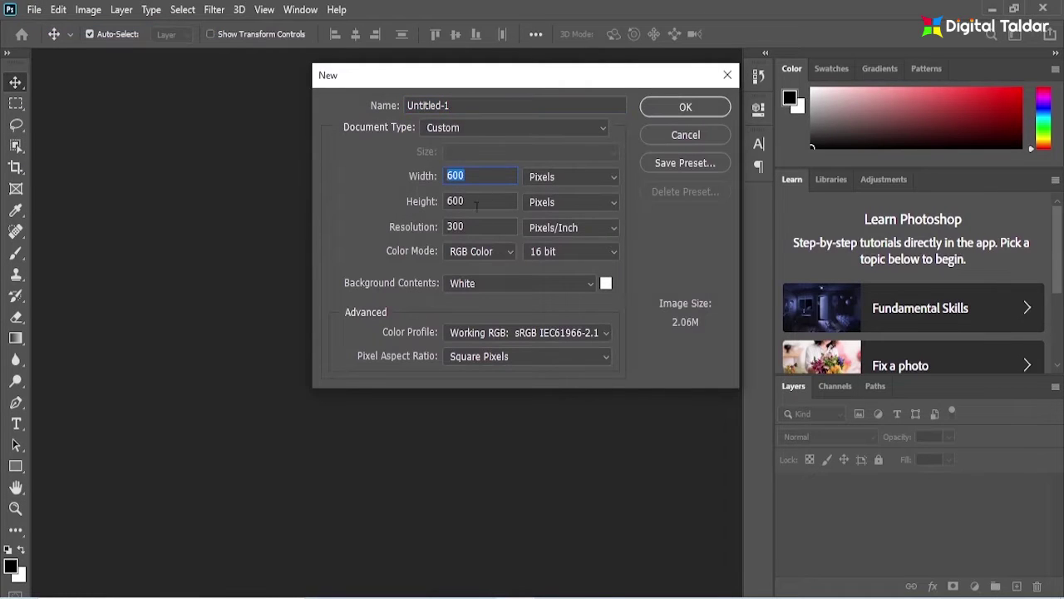
{"action": "double_click", "coordinate": [503, 105]}
{"action": "type", "text": "Raksha Bandhan"}
{"action": "left_click", "coordinate": [708, 108]}
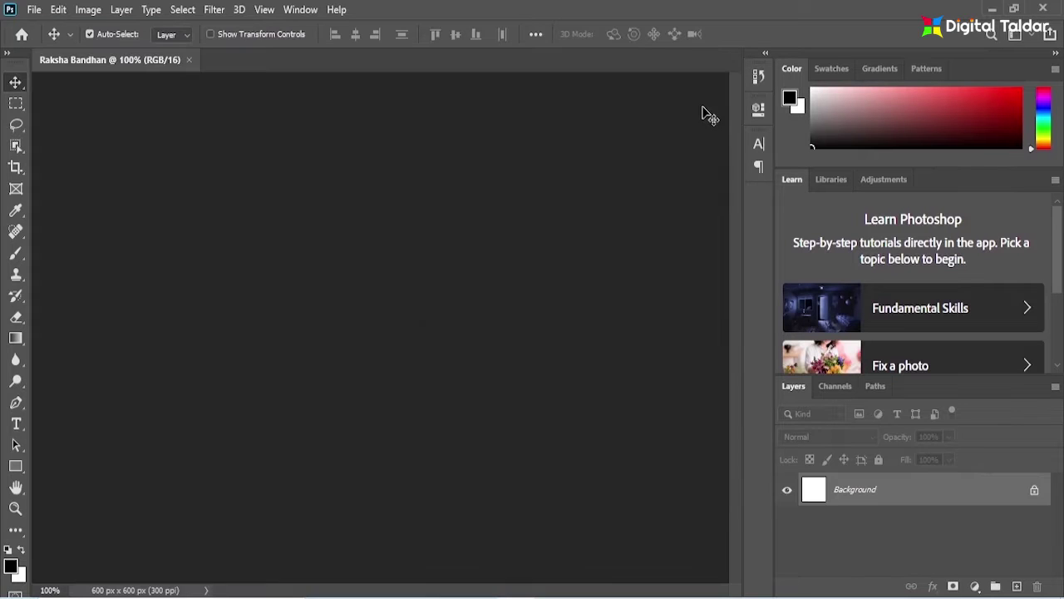
- Open the RAKSHA BANDHAN DESIGN 1 couple illustration
{"action": "left_click", "coordinate": [38, 10]}
{"action": "left_click", "coordinate": [46, 39]}
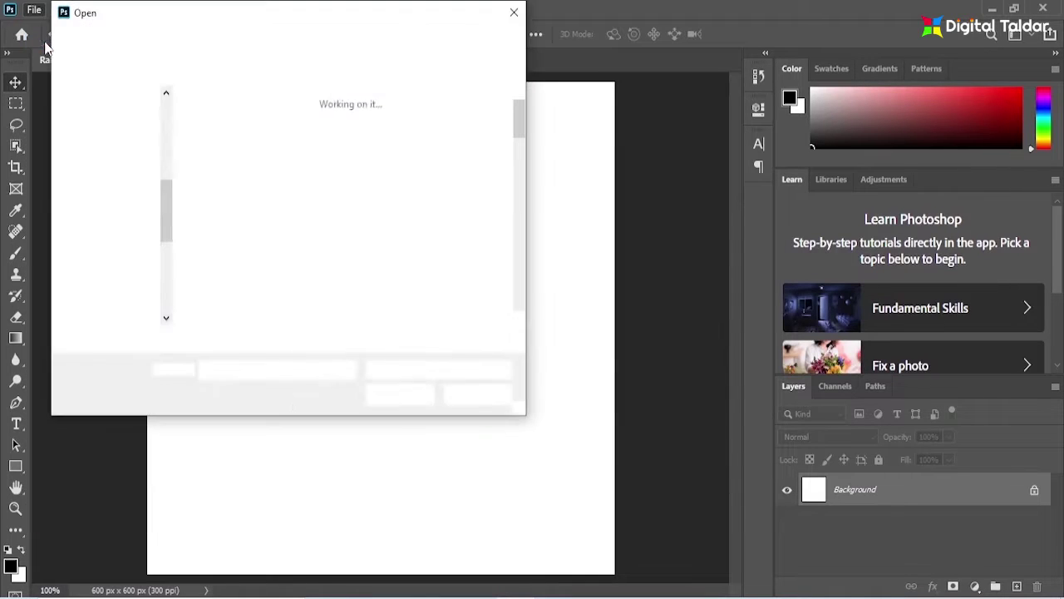
{"action": "scroll", "coordinate": [365, 200], "scroll_direction": "down", "scroll_amount": 3}
{"action": "scroll", "coordinate": [366, 199], "scroll_direction": "down", "scroll_amount": 3}
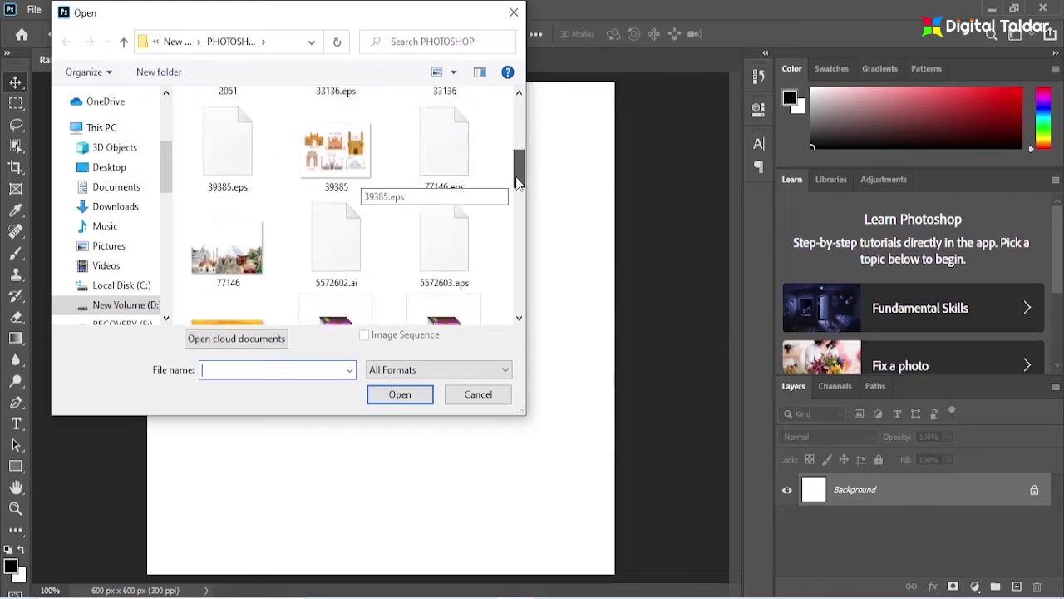
{"action": "scroll", "coordinate": [365, 199], "scroll_direction": "down", "scroll_amount": 3}
{"action": "scroll", "coordinate": [366, 199], "scroll_direction": "down", "scroll_amount": 2}
{"action": "left_click_drag", "start_coordinate": [518, 264], "coordinate": [518, 287]}
{"action": "left_click", "coordinate": [339, 241]}
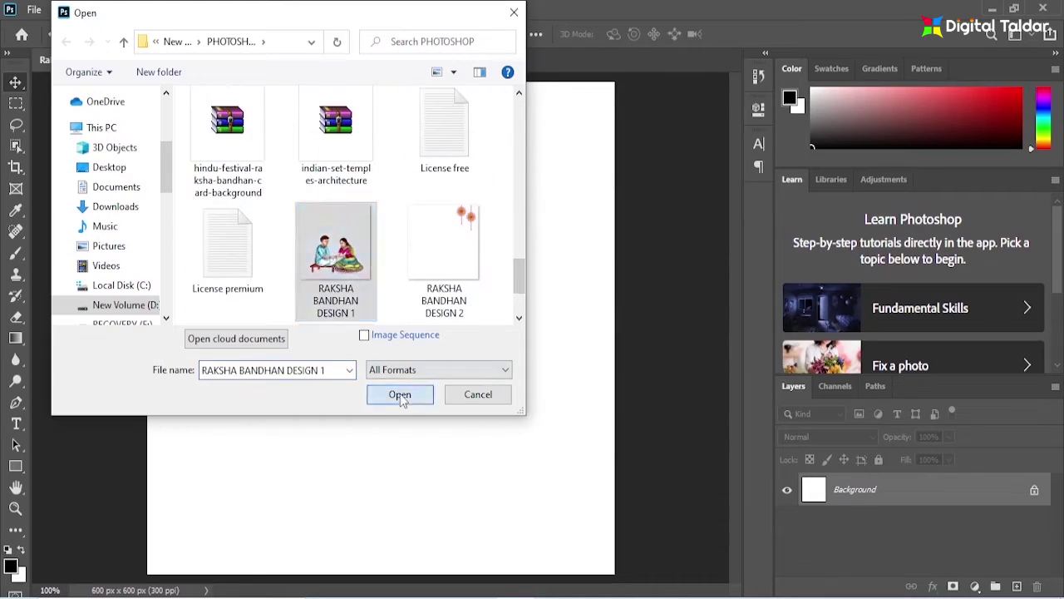
{"action": "left_click", "coordinate": [399, 395]}
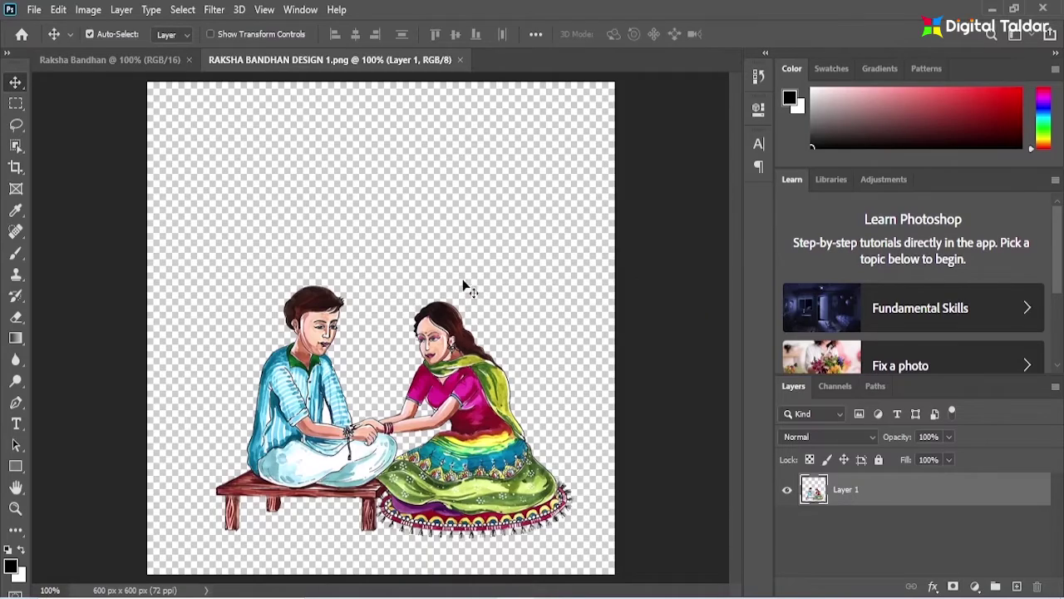
- Drag the couple illustration into the card and close its separate window
{"action": "left_click_drag", "start_coordinate": [299, 60], "coordinate": [498, 97]}
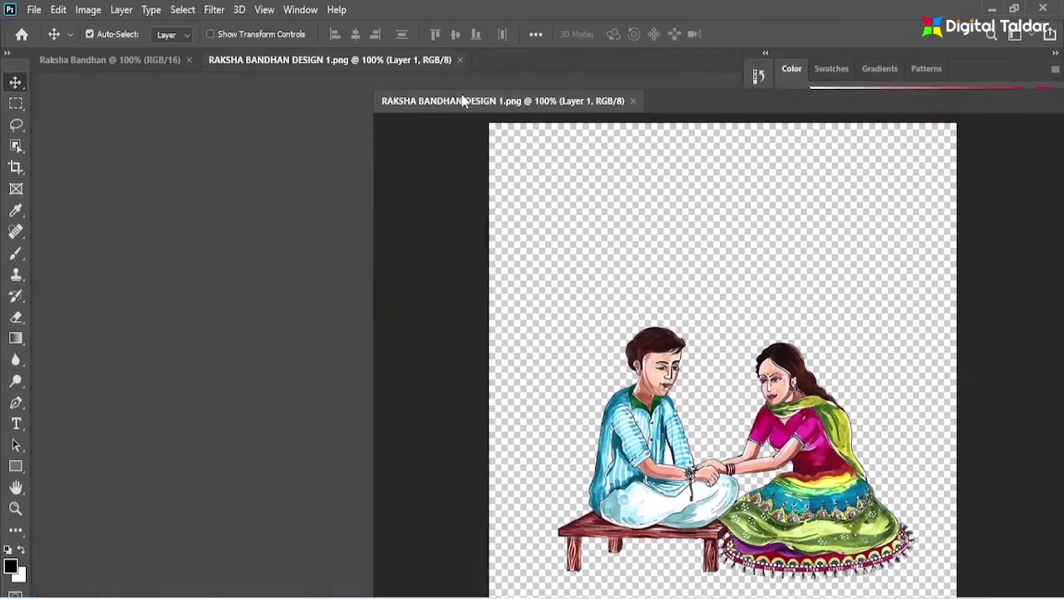
{"action": "mouse_move", "coordinate": [582, 375]}
{"action": "left_mouse_down"}
{"action": "mouse_move", "coordinate": [303, 370]}
{"action": "mouse_move", "coordinate": [306, 391]}
{"action": "left_mouse_up"}
{"action": "key", "text": "ctrl+w"}
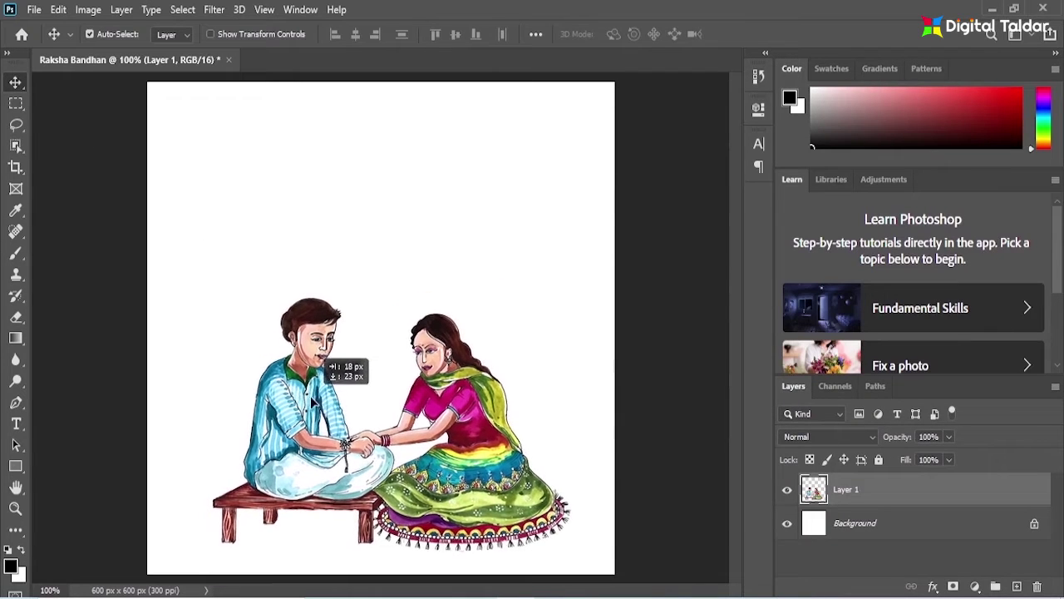
- Scale the couple illustration to about 89% and centre it on the card
{"action": "key", "text": "ctrl+t"}
{"action": "left_click_drag", "start_coordinate": [384, 260], "coordinate": [381, 277]}
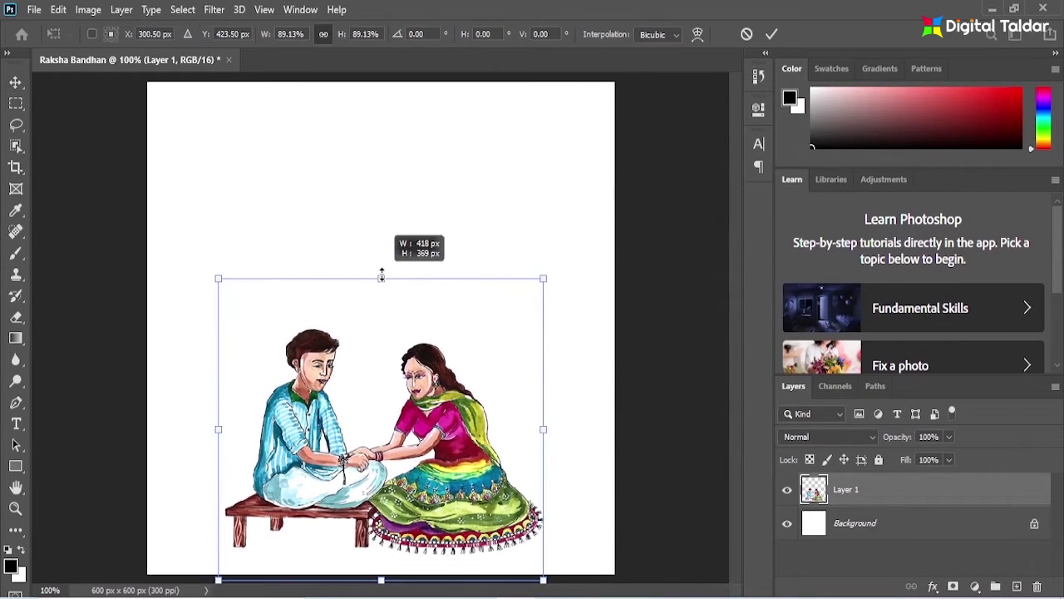
{"action": "left_click_drag", "start_coordinate": [434, 505], "coordinate": [434, 472]}
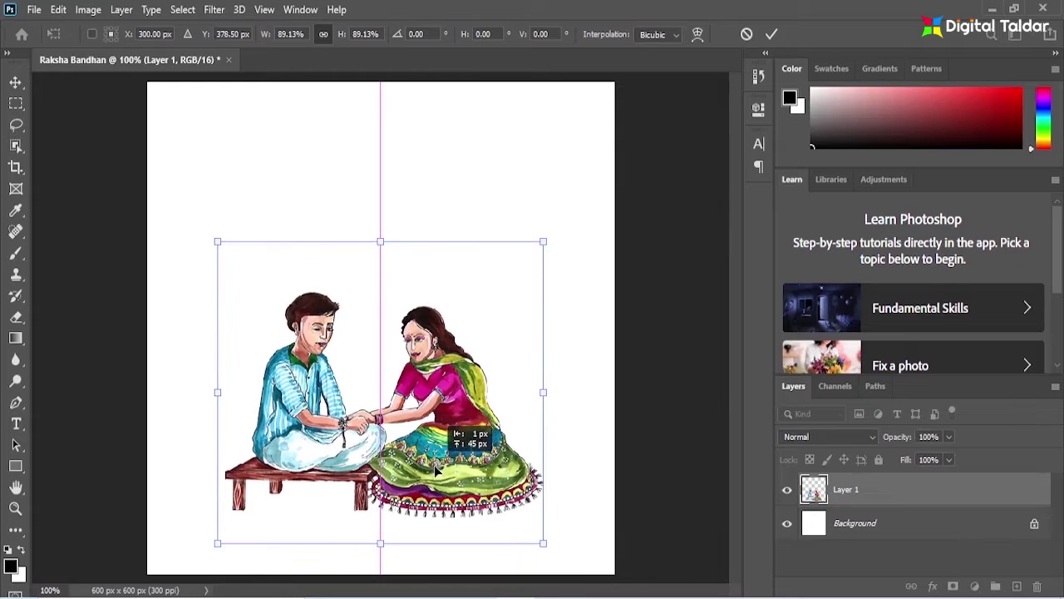
{"action": "left_click", "coordinate": [771, 34]}
{"action": "left_click", "coordinate": [15, 466]}
- Draw a rectangle, stretch it over the whole canvas, and place it beneath the couple
{"action": "left_click_drag", "start_coordinate": [143, 82], "coordinate": [522, 476]}
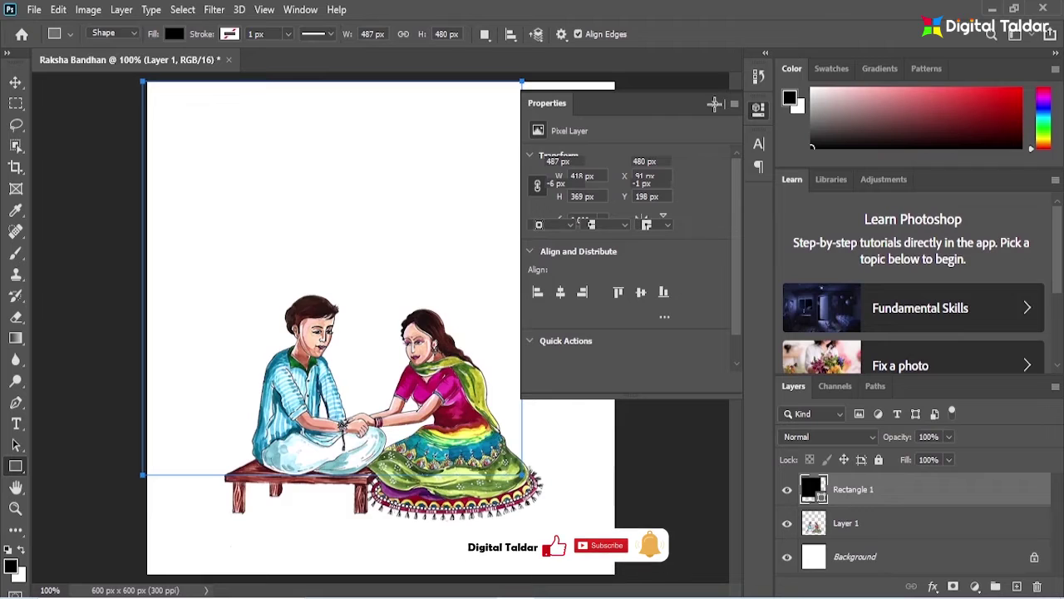
{"action": "left_click", "coordinate": [715, 104]}
{"action": "key", "text": "ctrl+t"}
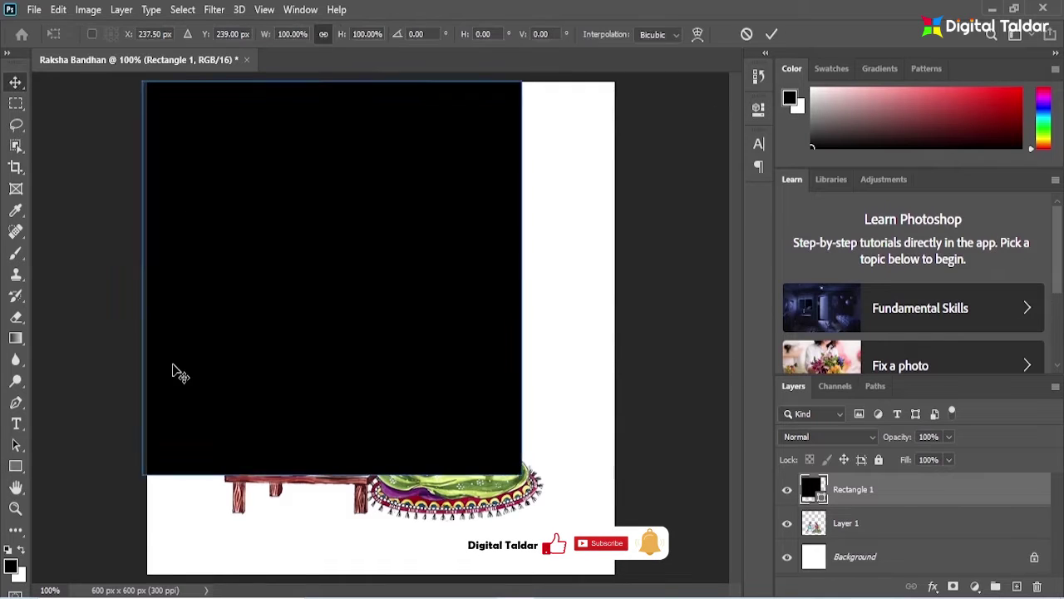
{"action": "mouse_move", "coordinate": [522, 280]}
{"action": "left_mouse_down"}
{"action": "mouse_move", "coordinate": [620, 301]}
{"action": "mouse_move", "coordinate": [446, 280]}
{"action": "left_mouse_up"}
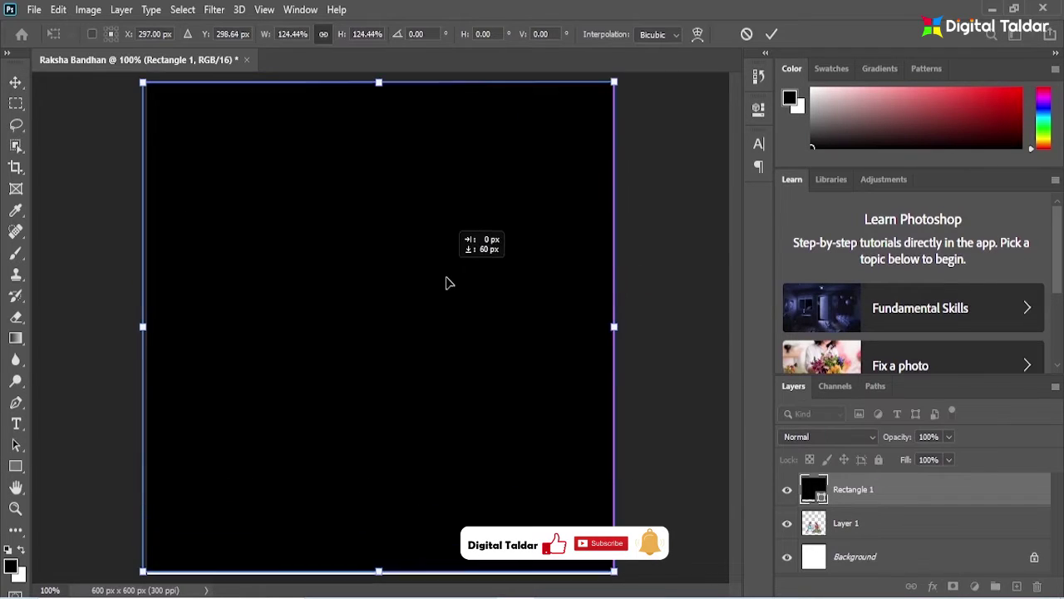
{"action": "left_click_drag", "start_coordinate": [378, 88], "coordinate": [379, 84]}
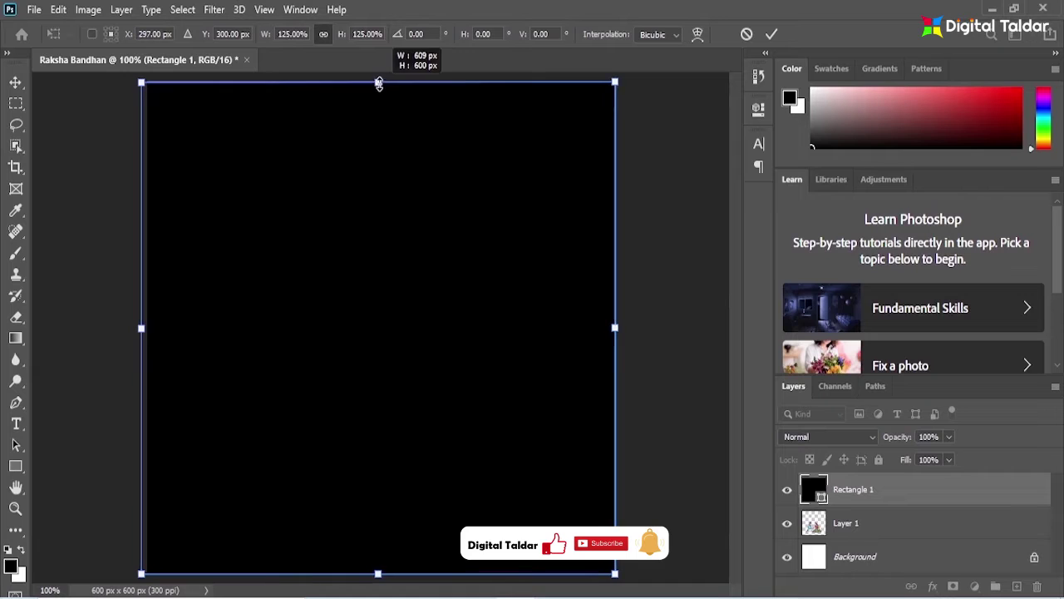
{"action": "left_click", "coordinate": [772, 34]}
{"action": "left_click_drag", "start_coordinate": [794, 553], "coordinate": [794, 549]}
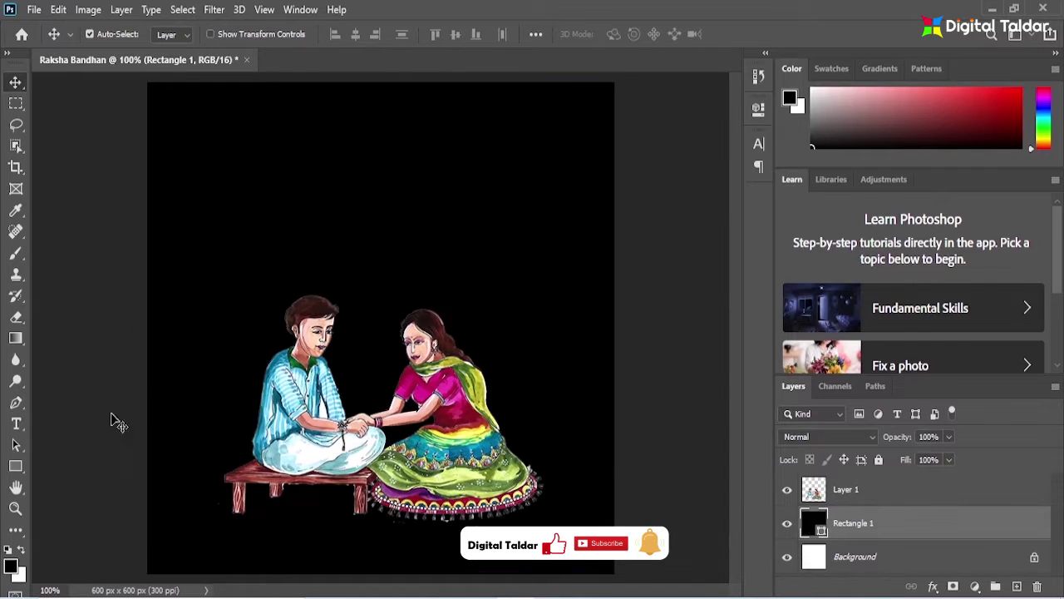
- Fill the rectangle with a gradient from magenta #dd0085 to dark crimson
{"action": "left_click", "coordinate": [15, 466]}
{"action": "left_click", "coordinate": [173, 34]}
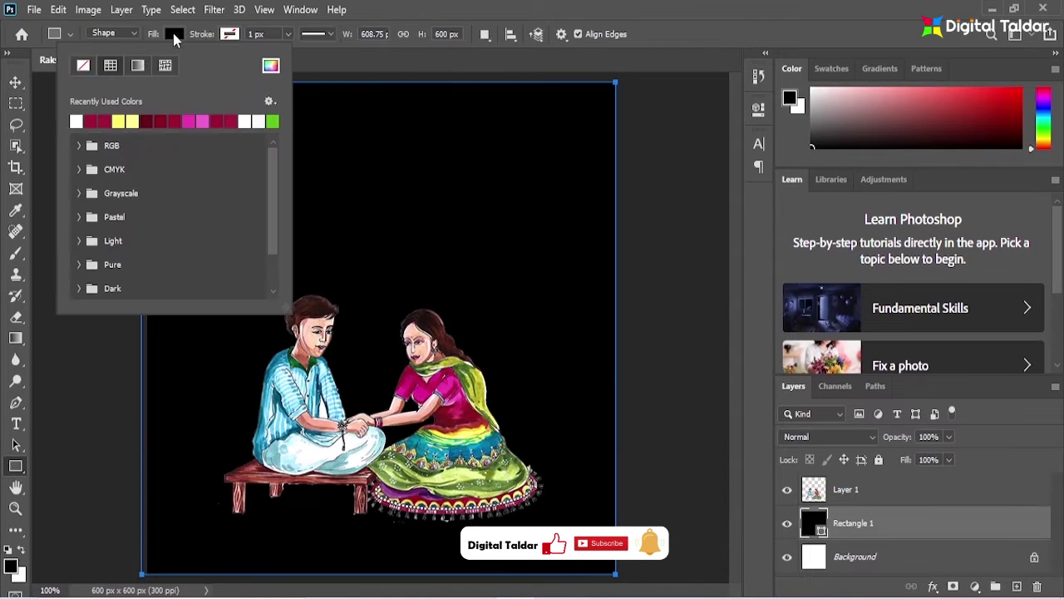
{"action": "left_click", "coordinate": [138, 65]}
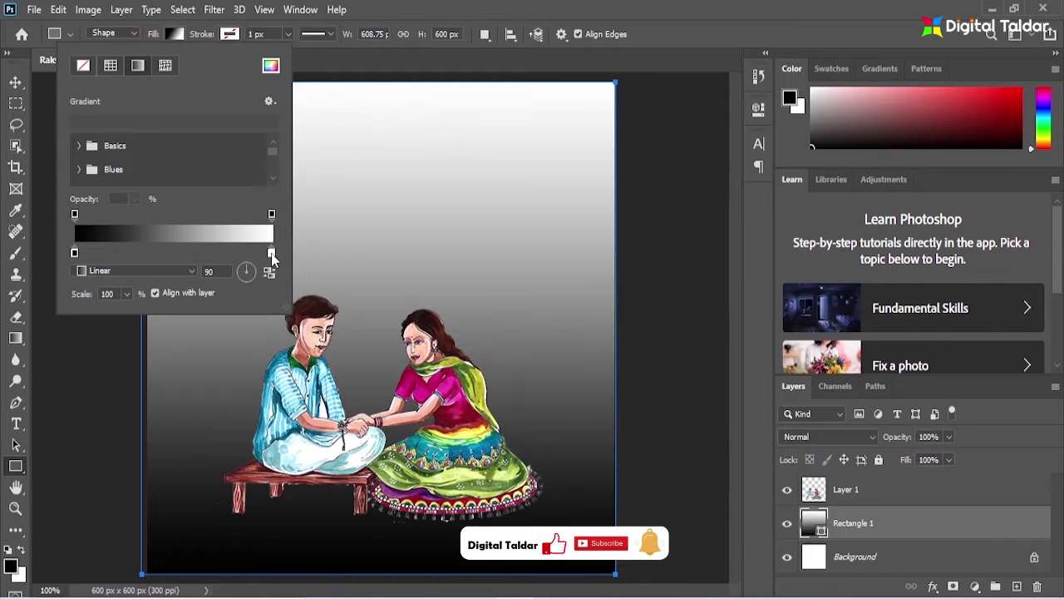
{"action": "double_click", "coordinate": [271, 254]}
{"action": "left_click", "coordinate": [449, 411]}
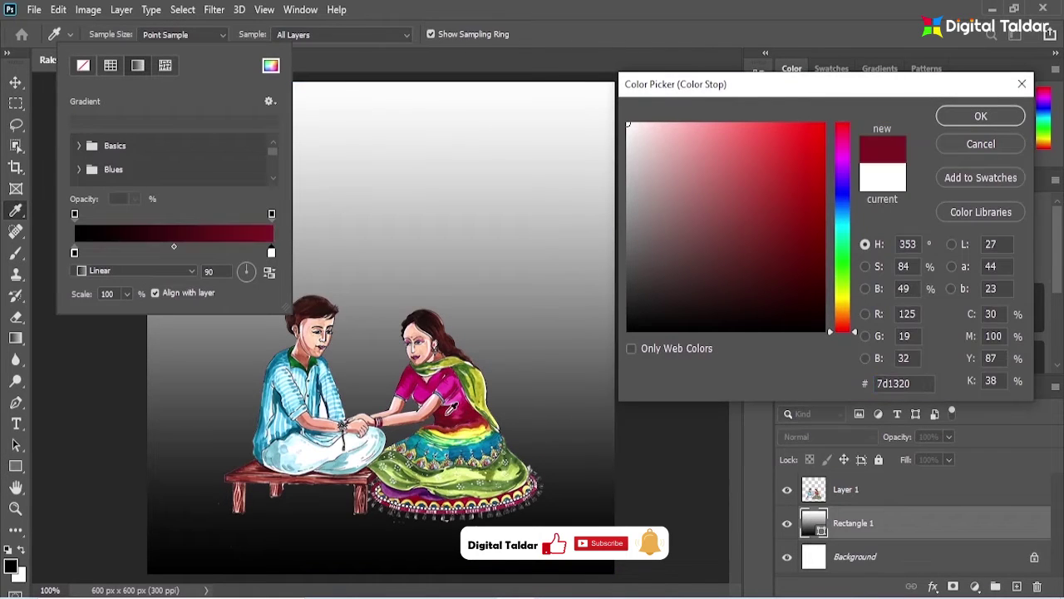
{"action": "left_click", "coordinate": [980, 116]}
{"action": "double_click", "coordinate": [74, 252]}
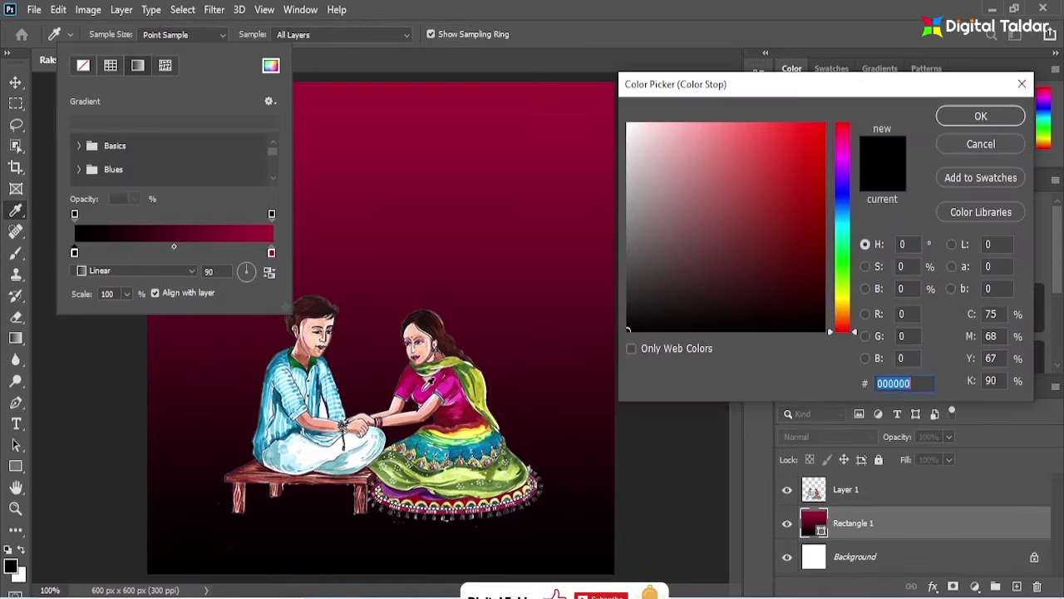
{"action": "type", "text": "dd0085"}
{"action": "left_click", "coordinate": [981, 116]}
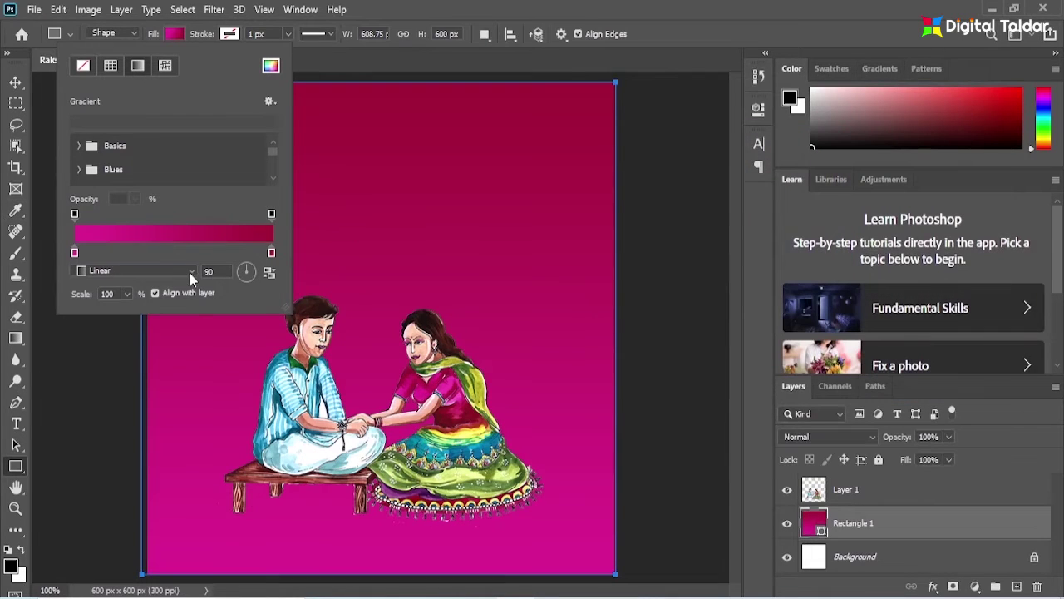
- Make the rectangle's gradient fill radial and confirm it
{"action": "left_click", "coordinate": [190, 272]}
{"action": "left_click", "coordinate": [185, 294]}
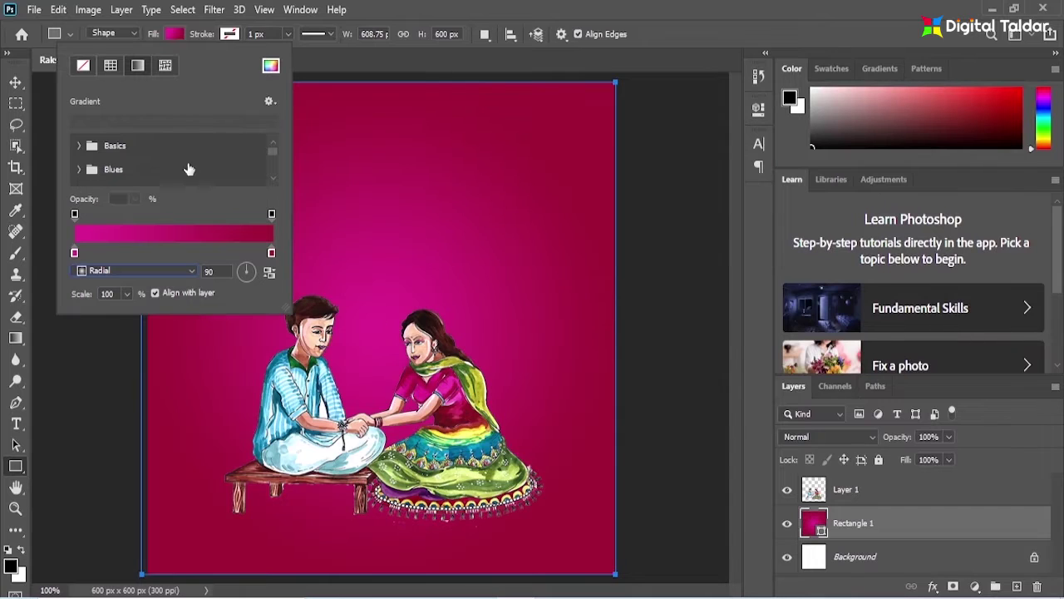
{"action": "key", "text": "v"}
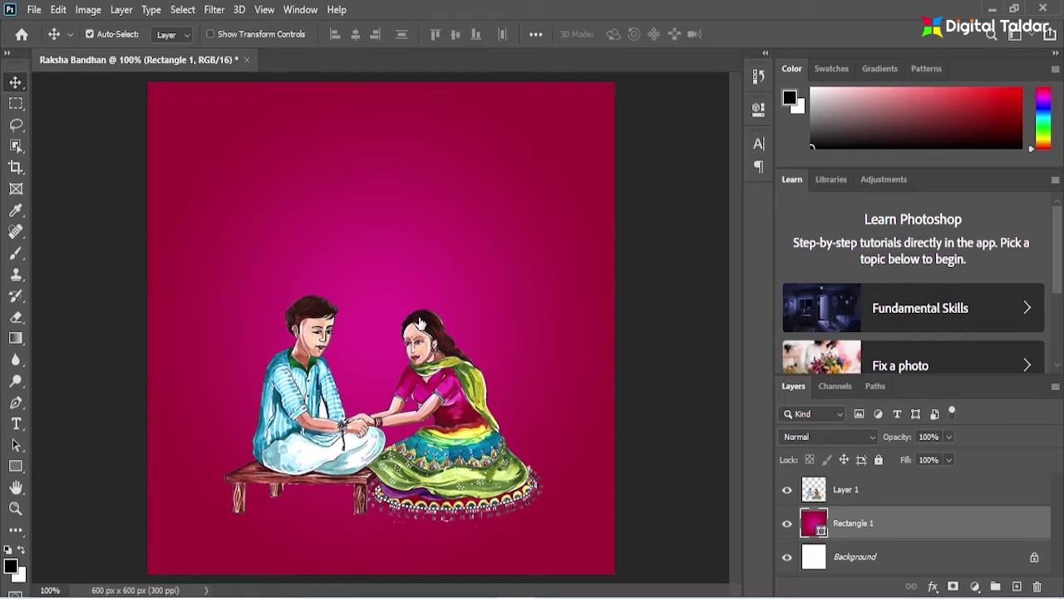
{"action": "double_click", "coordinate": [814, 523]}
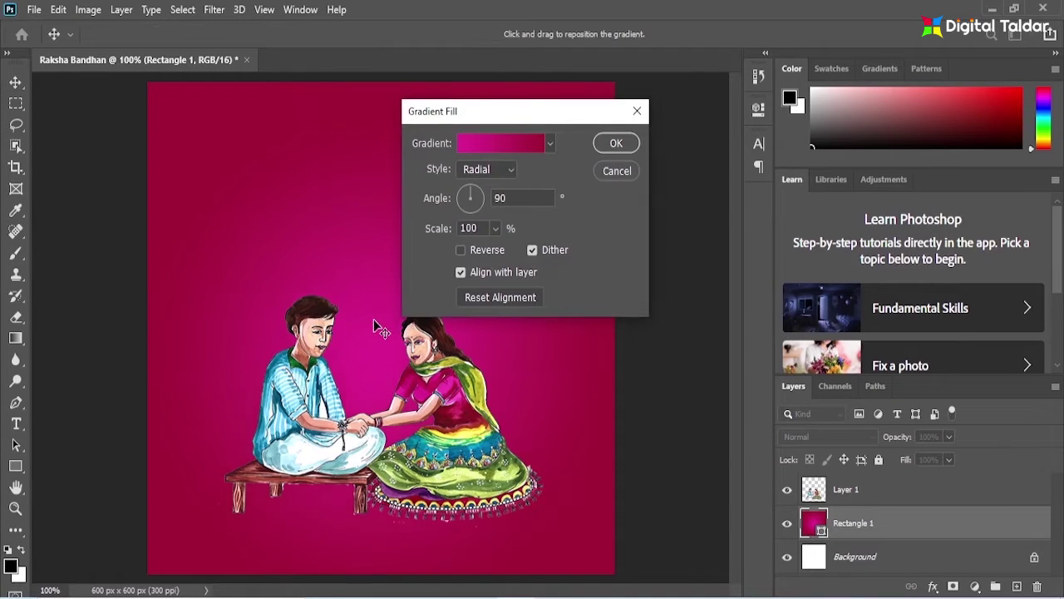
{"action": "left_click", "coordinate": [616, 143]}
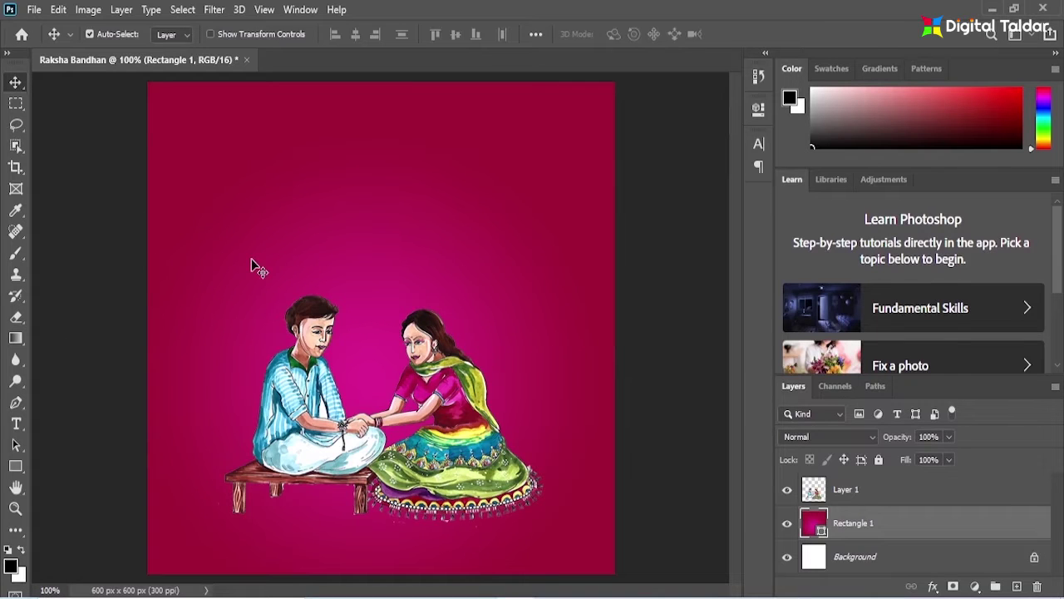
- Open the pngegg mandala image from the Downloads folder
{"action": "left_click", "coordinate": [38, 13]}
{"action": "left_click", "coordinate": [50, 38]}
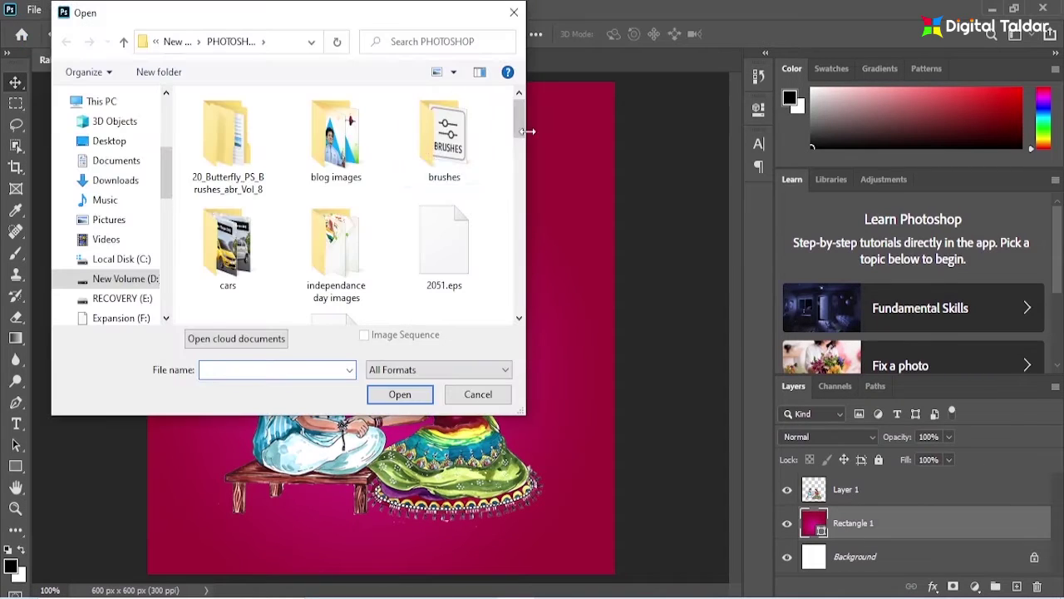
{"action": "mouse_move", "coordinate": [519, 116]}
{"action": "left_mouse_down"}
{"action": "mouse_move", "coordinate": [519, 299]}
{"action": "mouse_move", "coordinate": [524, 173]}
{"action": "left_mouse_up"}
{"action": "left_click", "coordinate": [115, 180]}
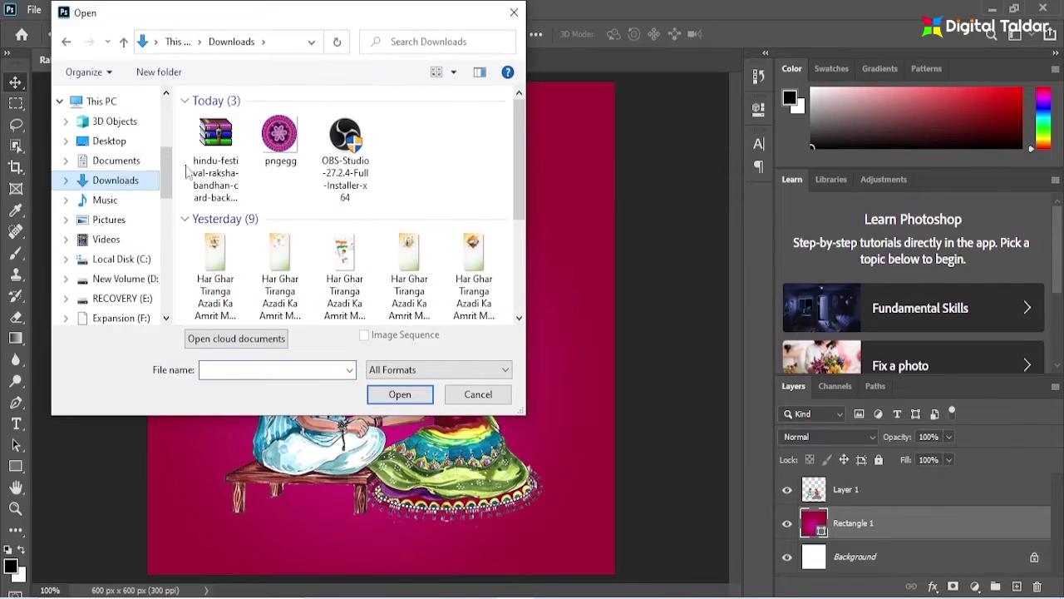
{"action": "left_click", "coordinate": [278, 136]}
{"action": "left_click", "coordinate": [399, 394]}
- Drag the mandala onto the card behind the couple
{"action": "left_click", "coordinate": [332, 59]}
{"action": "left_click_drag", "start_coordinate": [333, 60], "coordinate": [573, 101]}
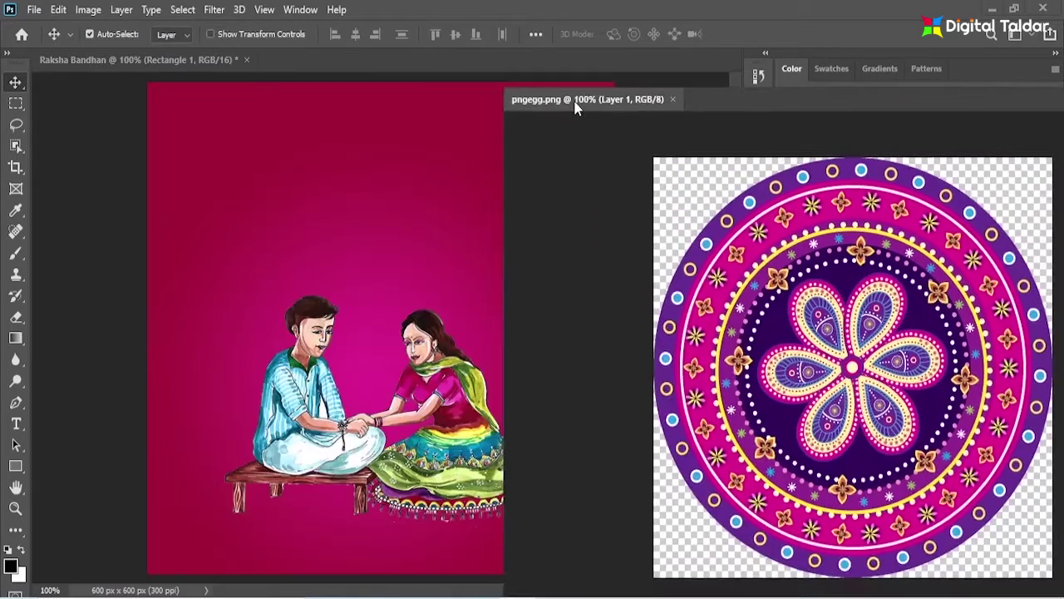
{"action": "left_click_drag", "start_coordinate": [426, 281], "coordinate": [426, 282]}
{"action": "left_click", "coordinate": [894, 100]}
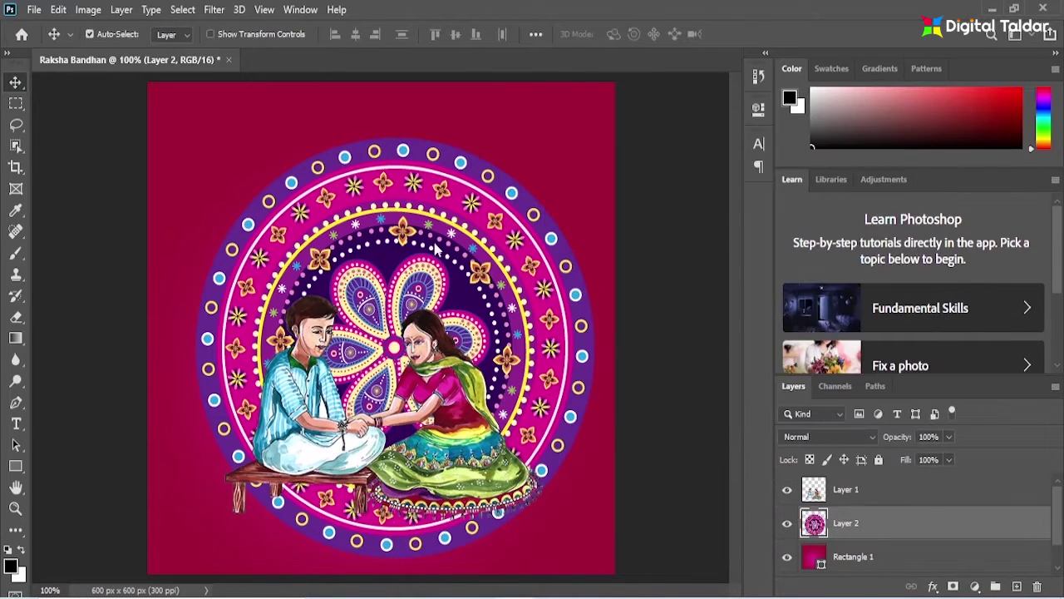
- Scale the mandala to 77.34% and nudge it to sit centred behind the couple
{"action": "key", "text": "ctrl+t"}
{"action": "left_click_drag", "start_coordinate": [395, 141], "coordinate": [398, 154]}
{"action": "left_click_drag", "start_coordinate": [397, 222], "coordinate": [396, 236]}
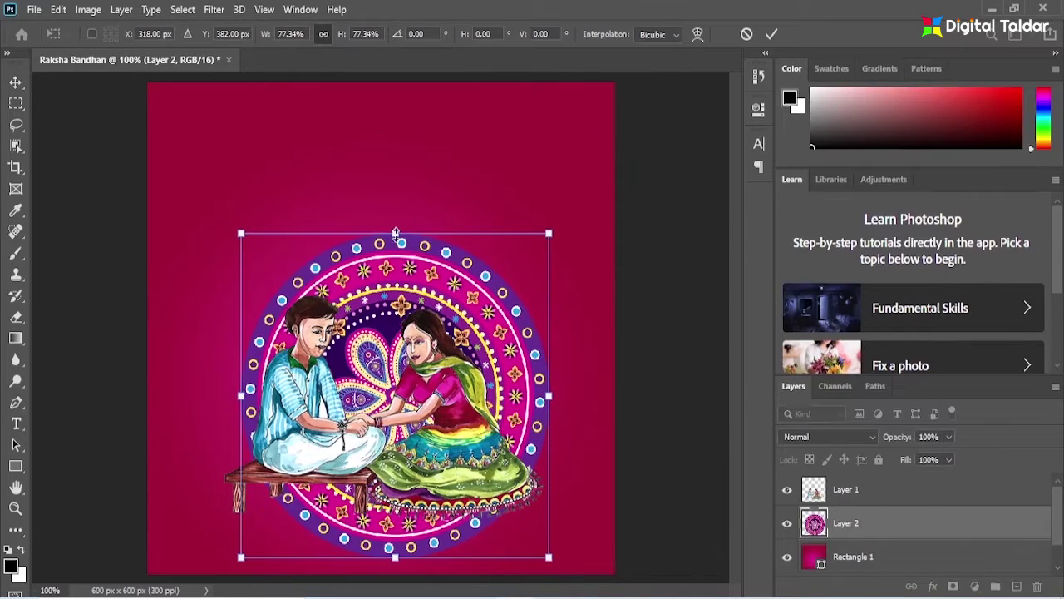
{"action": "left_click_drag", "start_coordinate": [404, 281], "coordinate": [409, 251]}
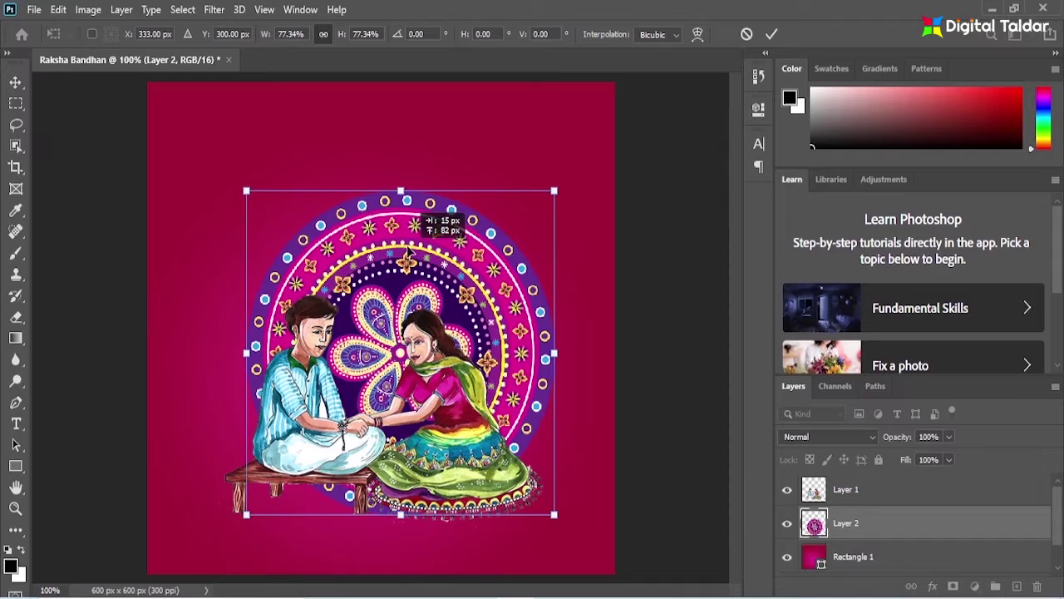
{"action": "left_click_drag", "start_coordinate": [409, 252], "coordinate": [409, 249]}
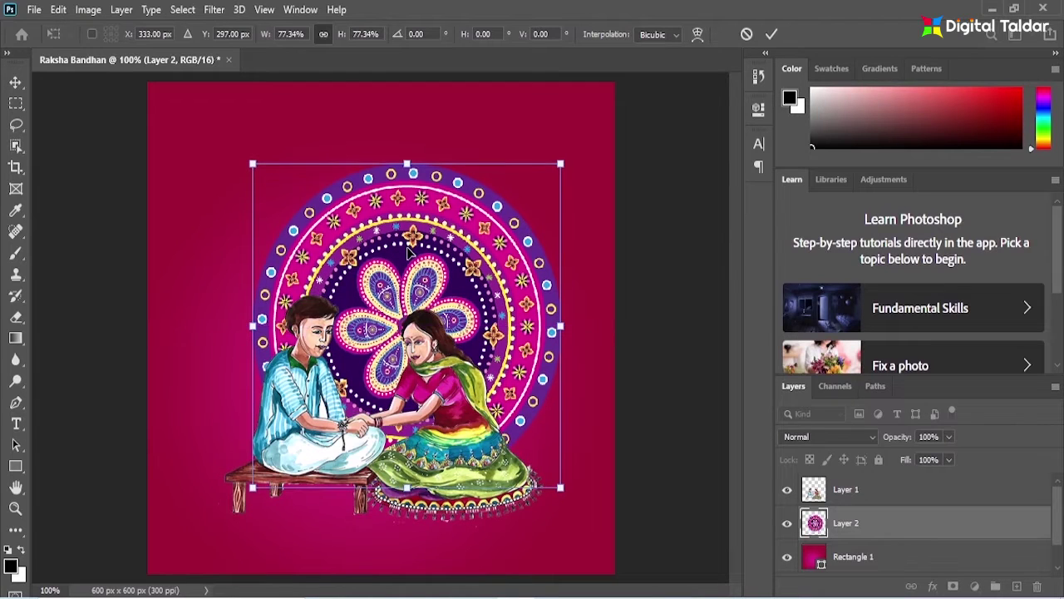
{"action": "key", "text": "Up"}
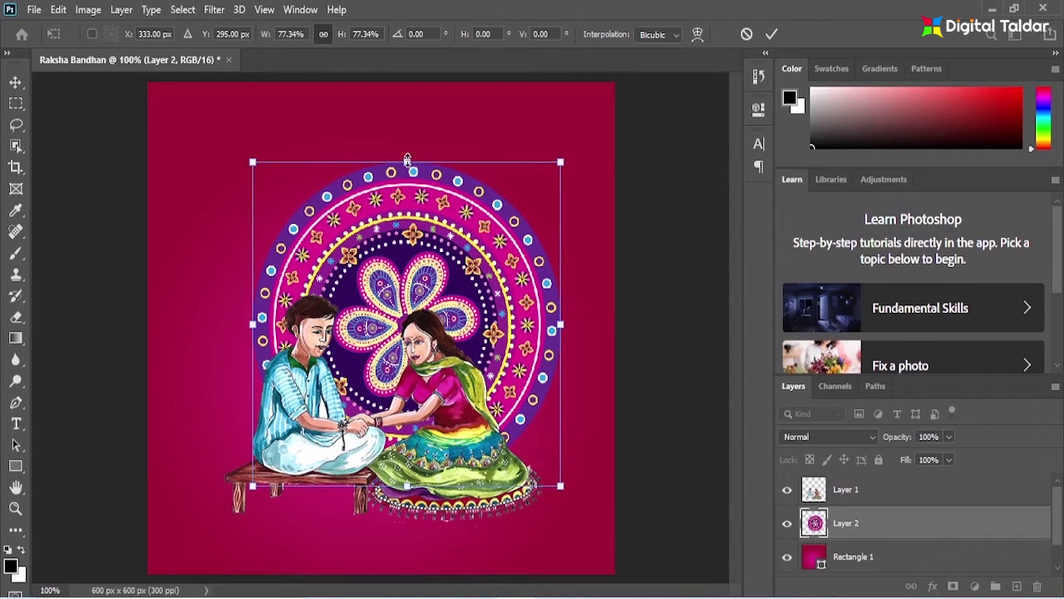
{"action": "key", "text": "shift+Left"}
{"action": "key", "text": "shift+Left"}
{"action": "key", "text": "shift+Left"}
{"action": "key", "text": "shift+Left"}
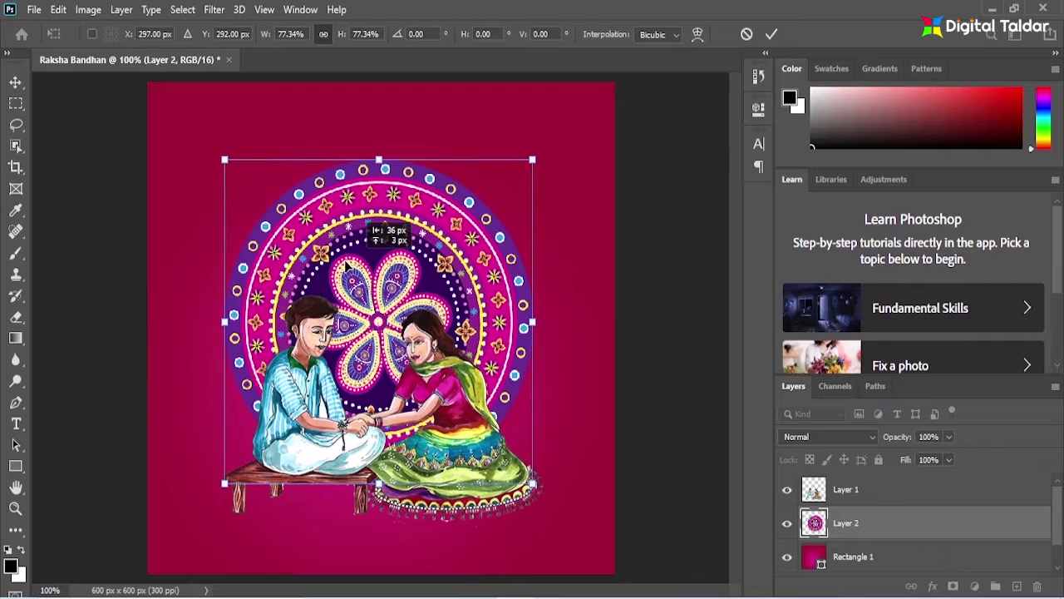
{"action": "key", "text": "shift+Left"}
{"action": "key", "text": "shift+Left"}
{"action": "left_click_drag", "start_coordinate": [376, 286], "coordinate": [384, 287]}
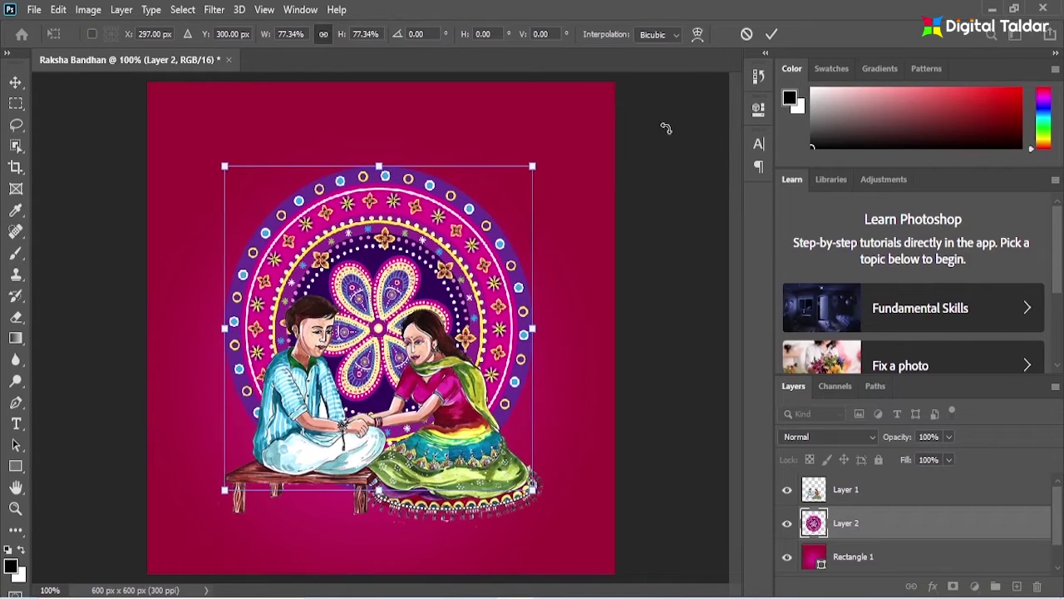
{"action": "left_click", "coordinate": [771, 34]}
{"action": "left_click", "coordinate": [316, 420]}
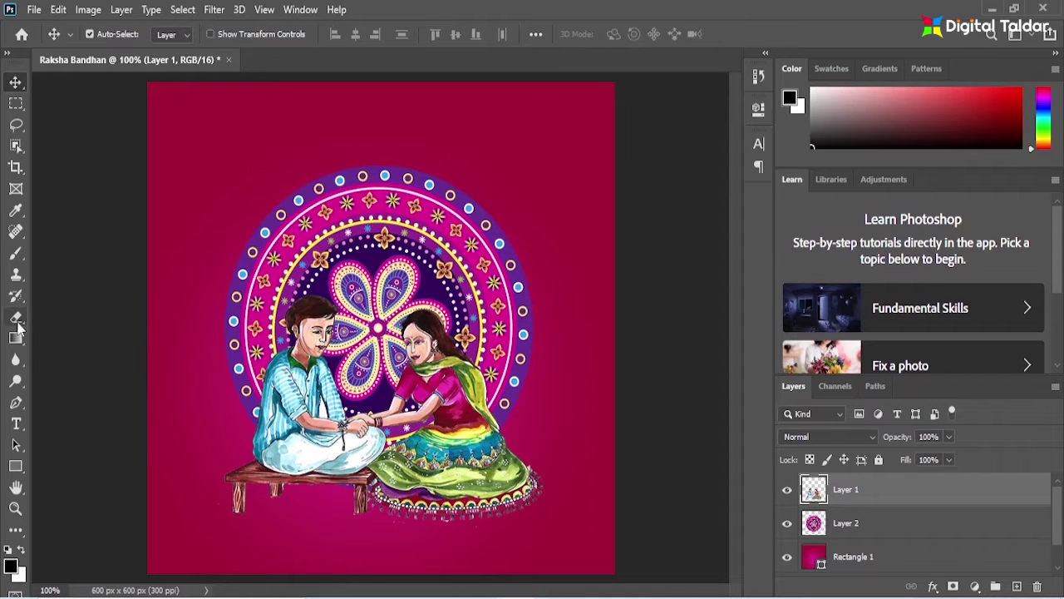
- Set the mandala layer's blend mode to Soft Light
{"action": "left_click", "coordinate": [15, 317]}
{"action": "left_click", "coordinate": [75, 349]}
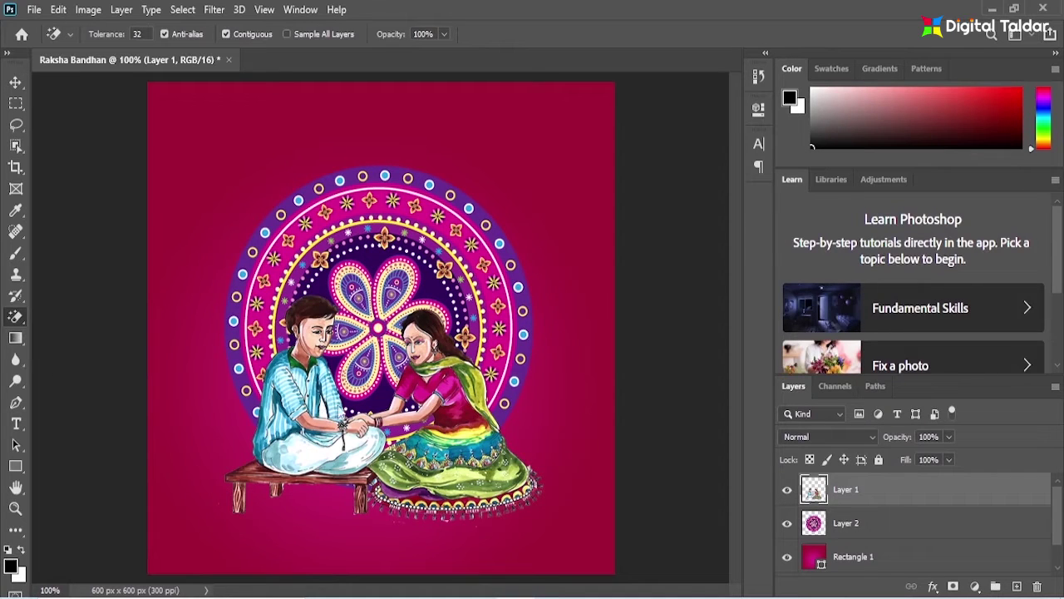
{"action": "key", "text": "v"}
{"action": "left_click", "coordinate": [398, 296]}
{"action": "left_click", "coordinate": [861, 436]}
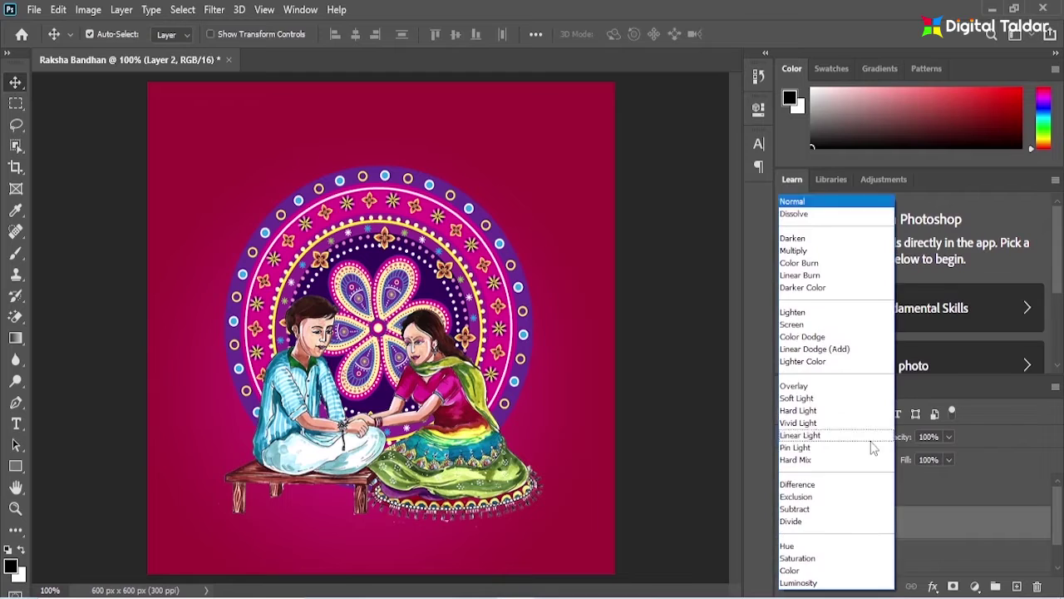
{"action": "left_click", "coordinate": [805, 398]}
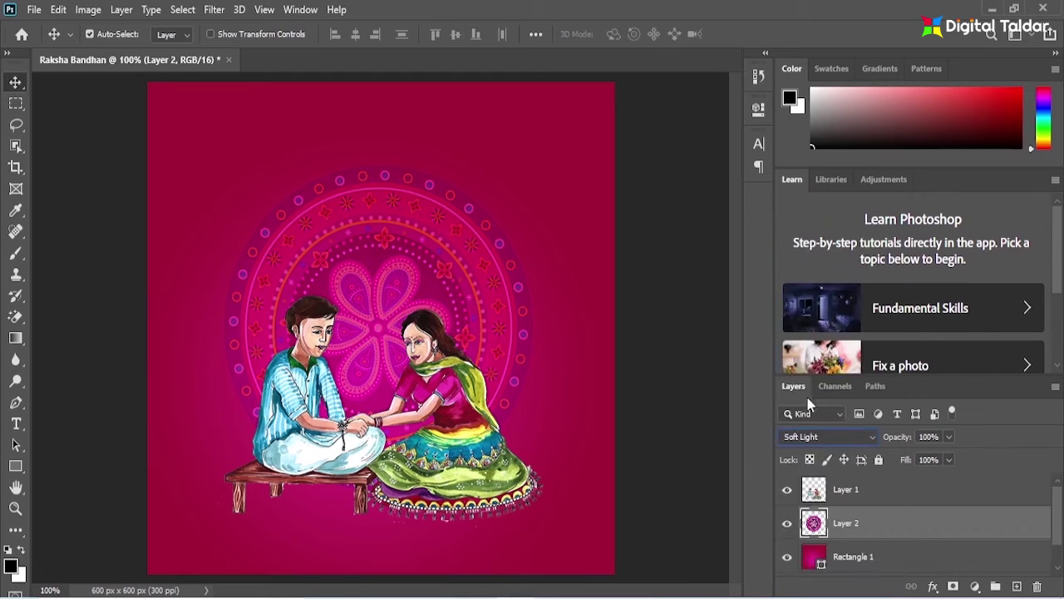
- Draw a wide 504 × 186 px ellipse across the lower canvas
{"action": "left_click", "coordinate": [15, 466]}
{"action": "left_click", "coordinate": [67, 465]}
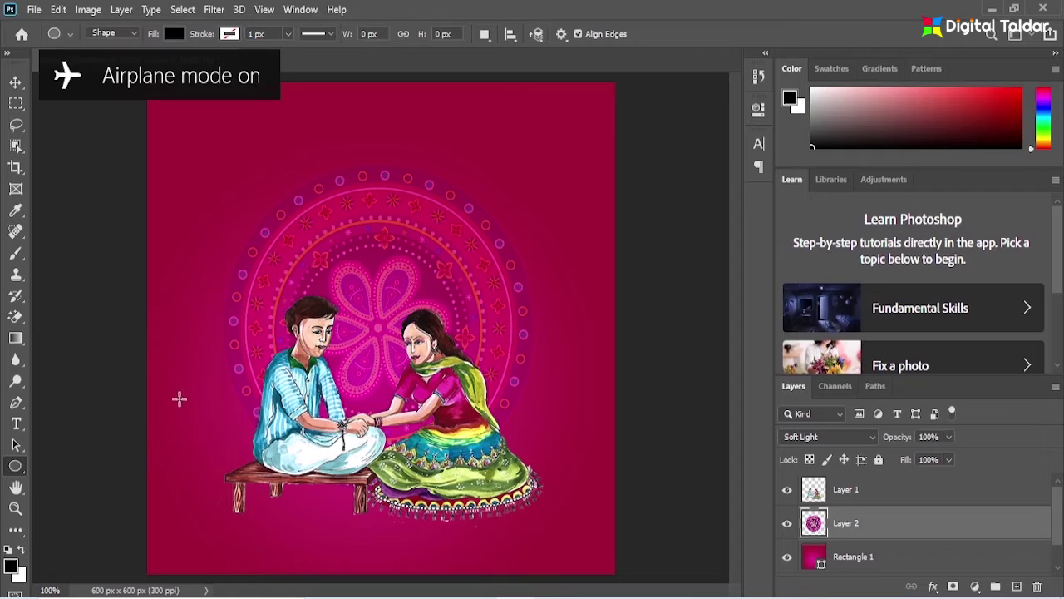
{"action": "left_click_drag", "start_coordinate": [168, 403], "coordinate": [561, 557]}
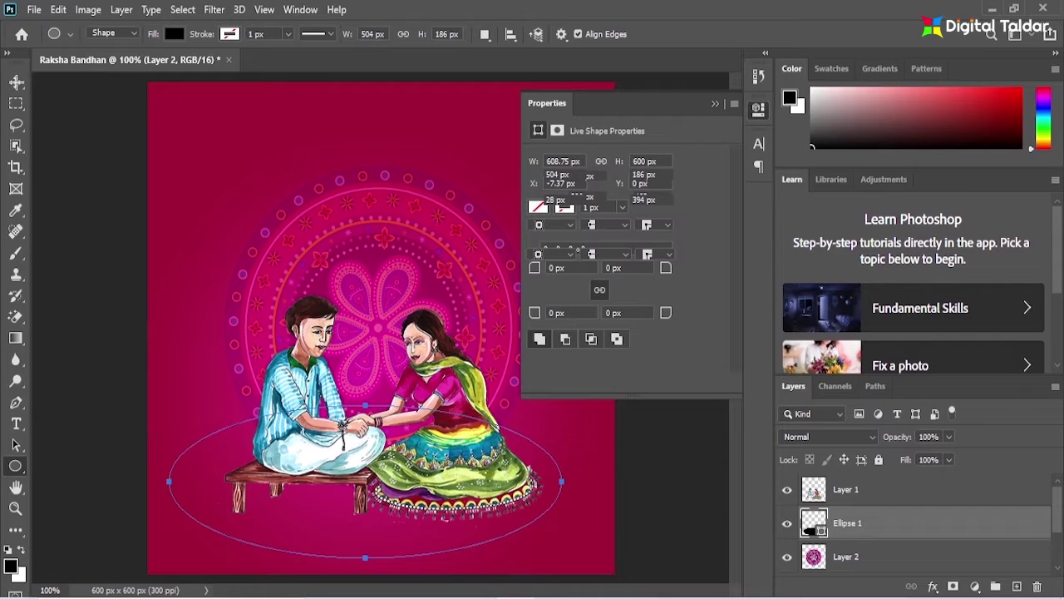
- Fill Ellipse 1 with dark crimson and centre it horizontally beneath the couple
{"action": "left_click", "coordinate": [17, 83]}
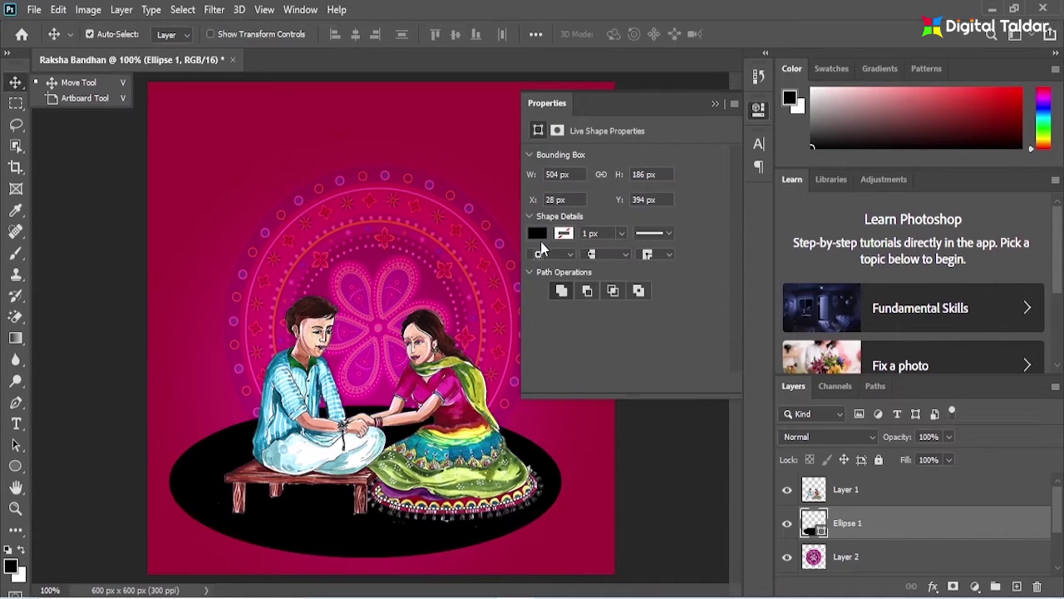
{"action": "left_click", "coordinate": [538, 235]}
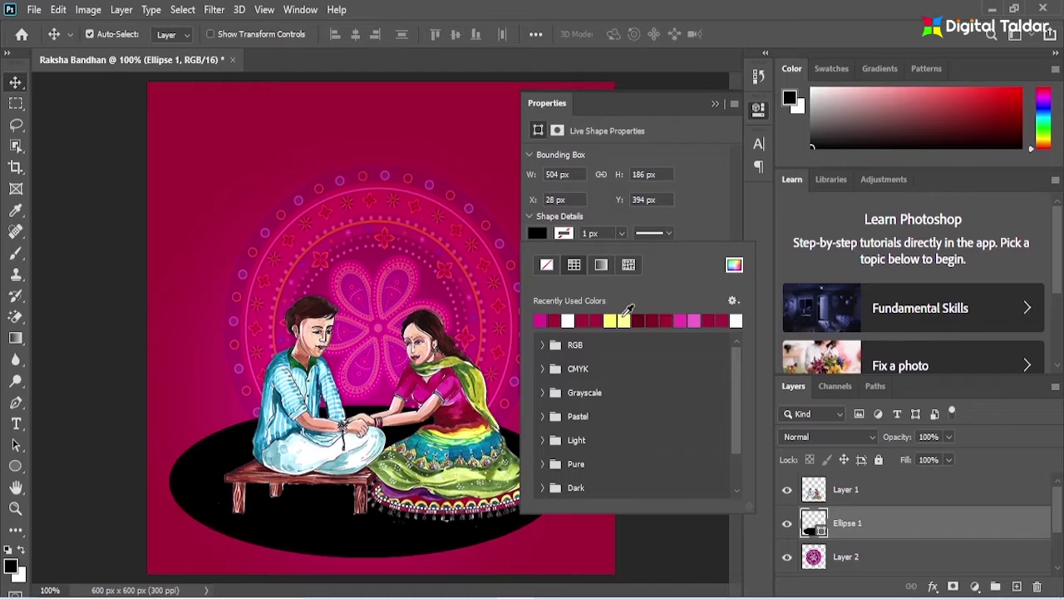
{"action": "left_click", "coordinate": [657, 317]}
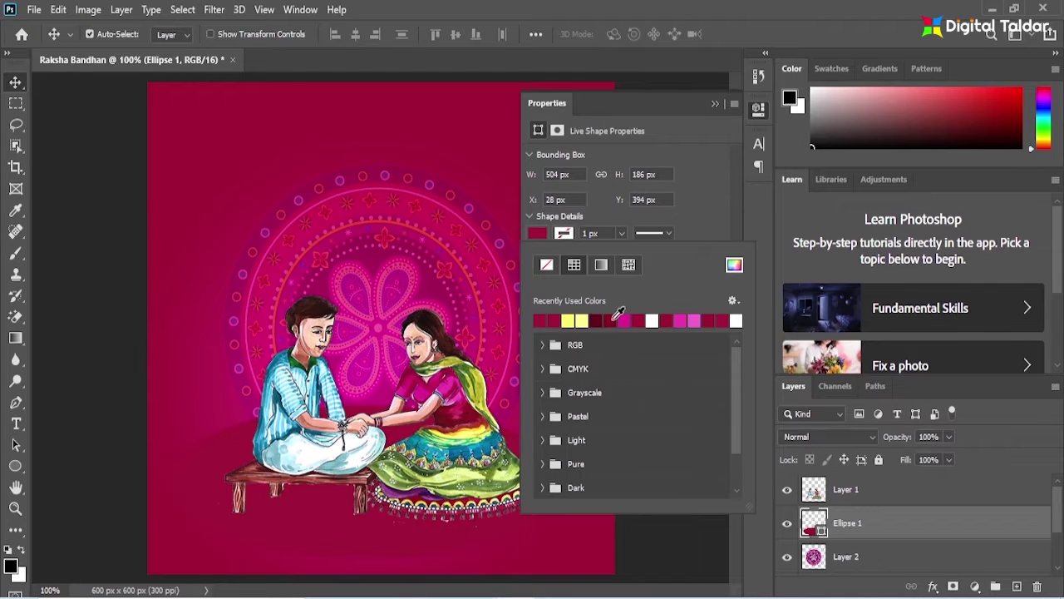
{"action": "left_click", "coordinate": [617, 318]}
{"action": "right_click", "coordinate": [23, 88]}
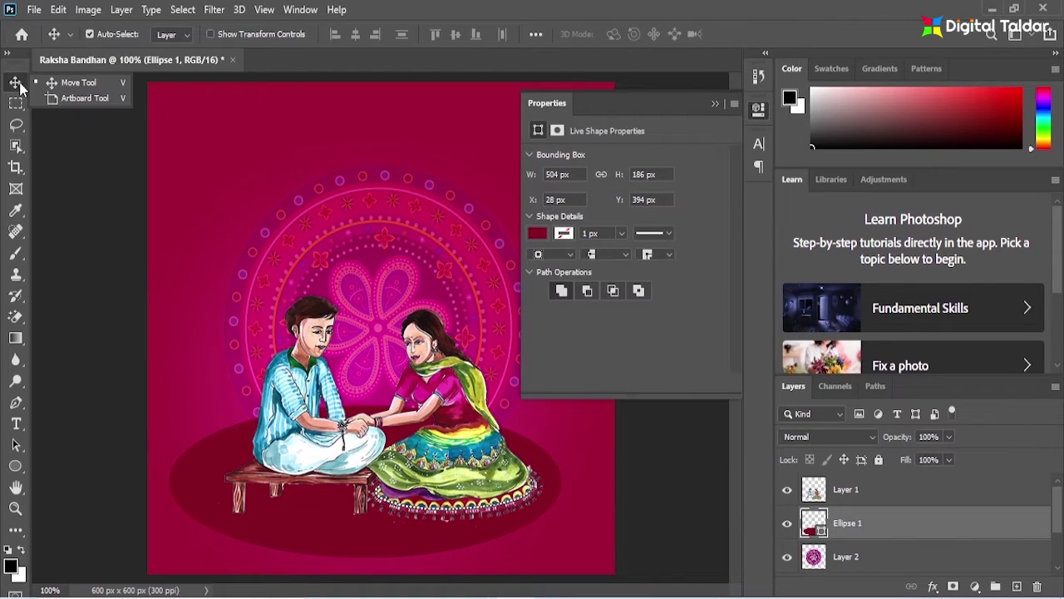
{"action": "left_click", "coordinate": [713, 105]}
{"action": "left_click_drag", "start_coordinate": [362, 538], "coordinate": [368, 543]}
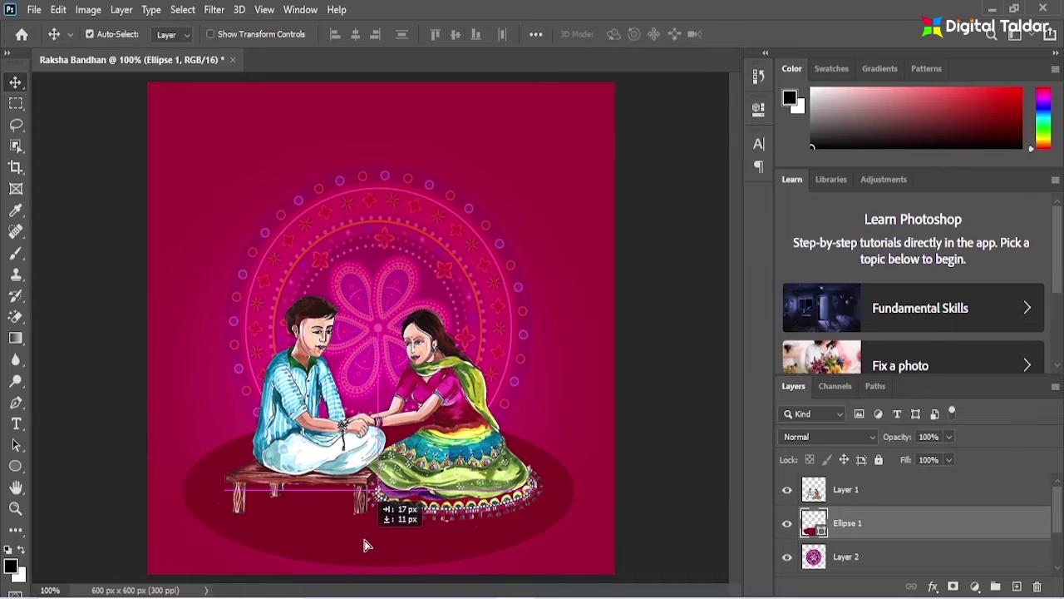
- On a new layer, pen-trace a closed curved shape along the ellipse's lower-left rim
{"action": "right_click", "coordinate": [20, 414]}
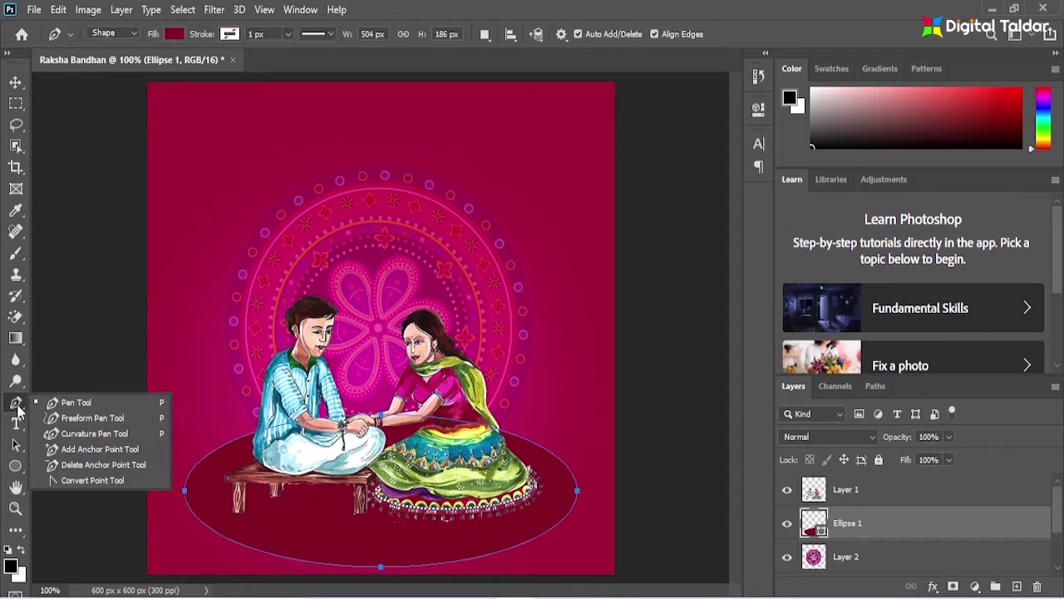
{"action": "left_click", "coordinate": [61, 410]}
{"action": "left_click", "coordinate": [1016, 587]}
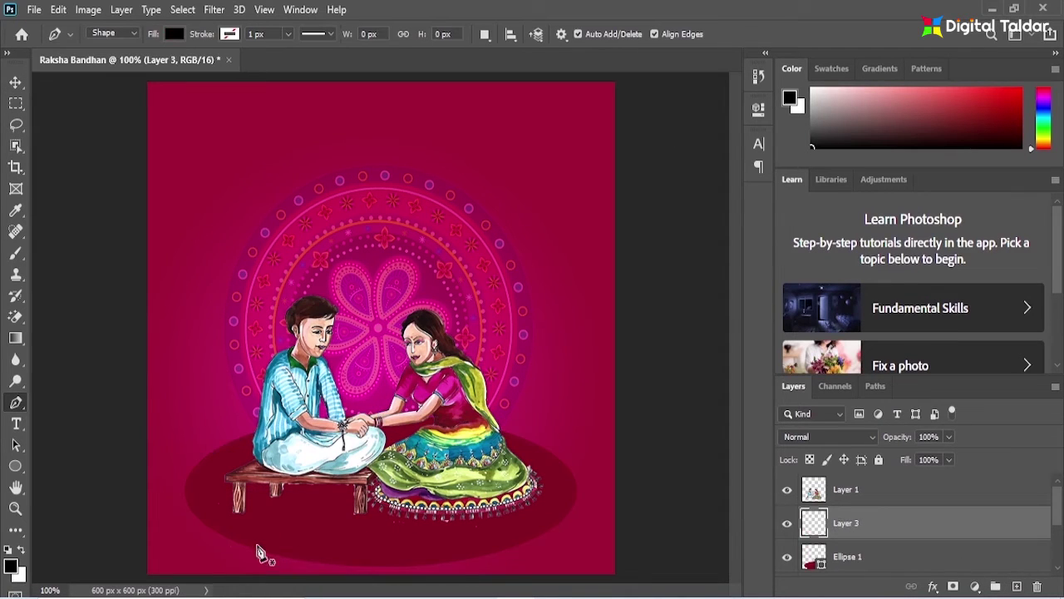
{"action": "left_click", "coordinate": [226, 532]}
{"action": "left_click_drag", "start_coordinate": [312, 555], "coordinate": [368, 564]}
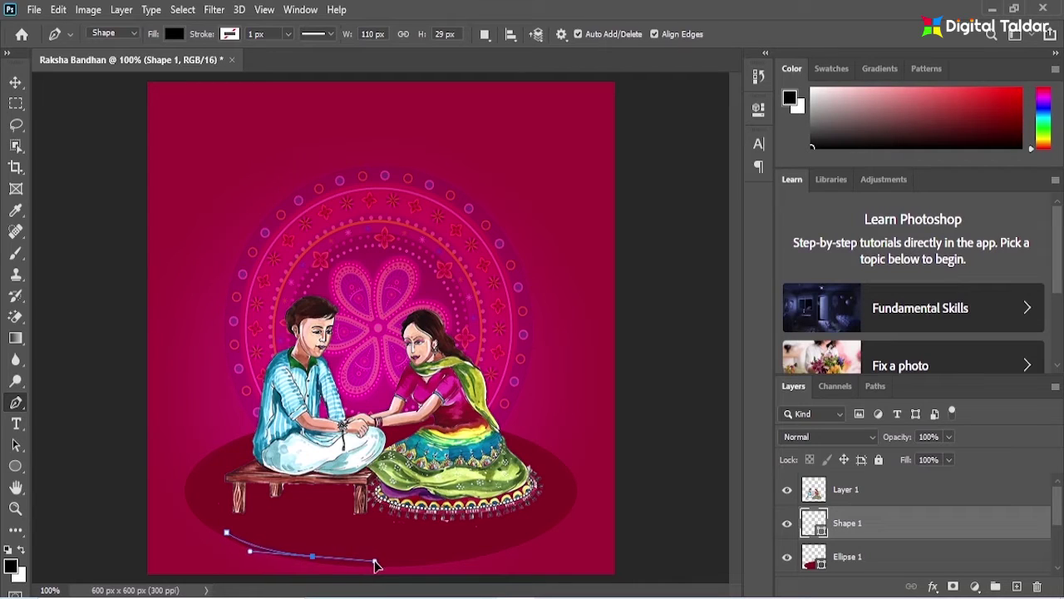
{"action": "left_click", "coordinate": [311, 556], "text": "alt"}
{"action": "left_click", "coordinate": [227, 533]}
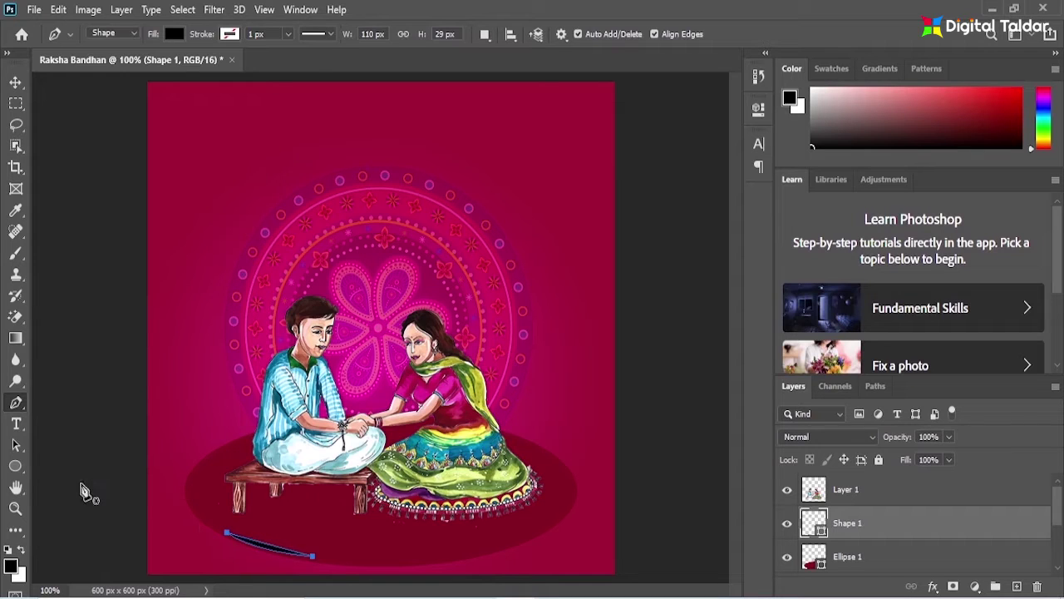
{"action": "left_click", "coordinate": [16, 465]}
{"action": "left_click", "coordinate": [174, 33]}
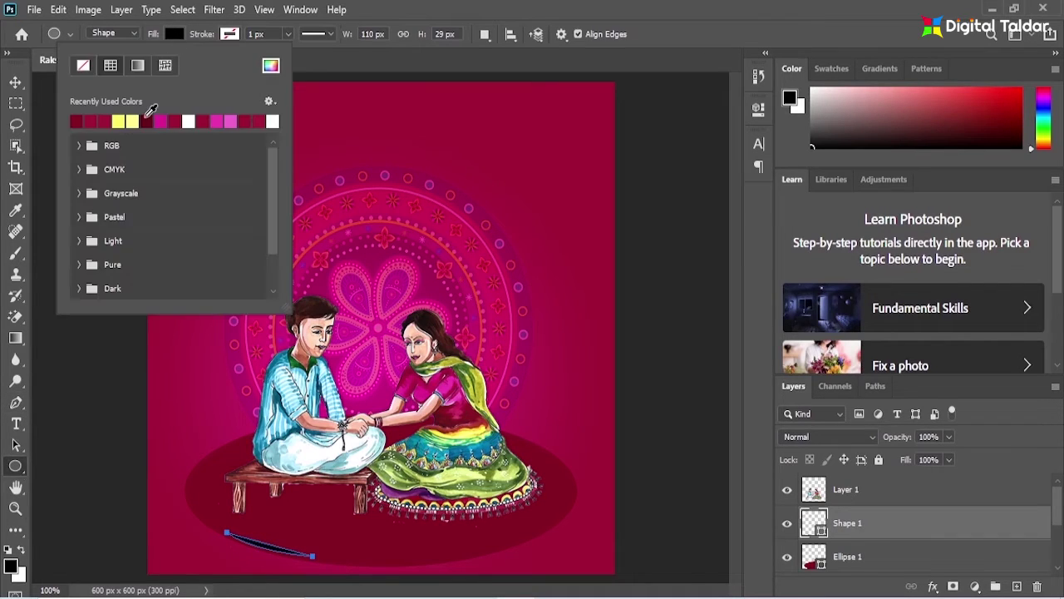
{"action": "left_click", "coordinate": [18, 83]}
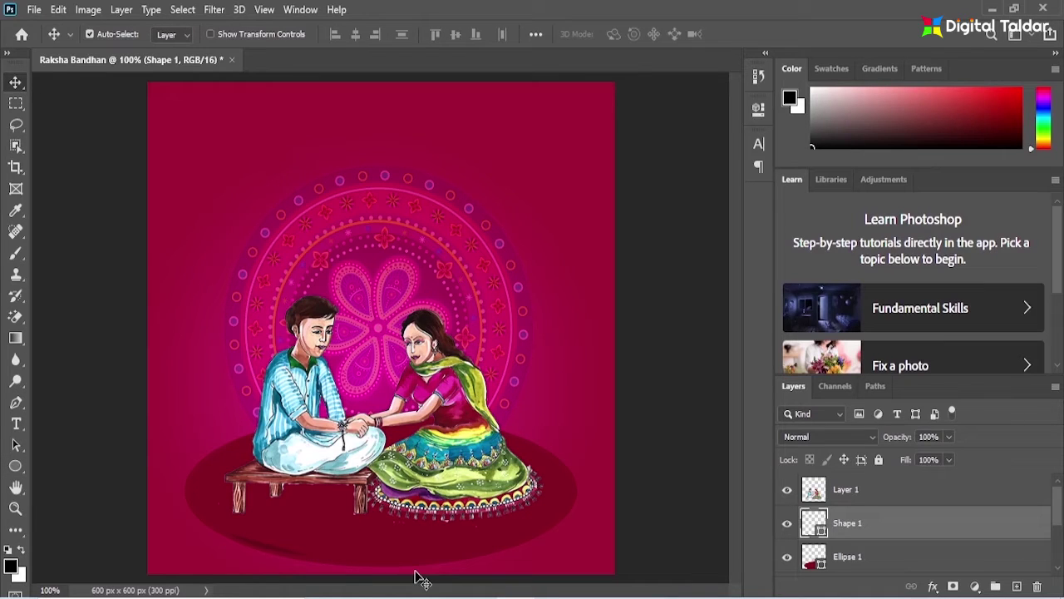
- Open RAKSHA BANDHAN DESIGN 2.png from the OneDrive PHOTOSHOP folder
{"action": "left_click", "coordinate": [33, 9]}
{"action": "left_click", "coordinate": [44, 39]}
{"action": "scroll", "coordinate": [167, 178], "scroll_direction": "down", "scroll_amount": 2}
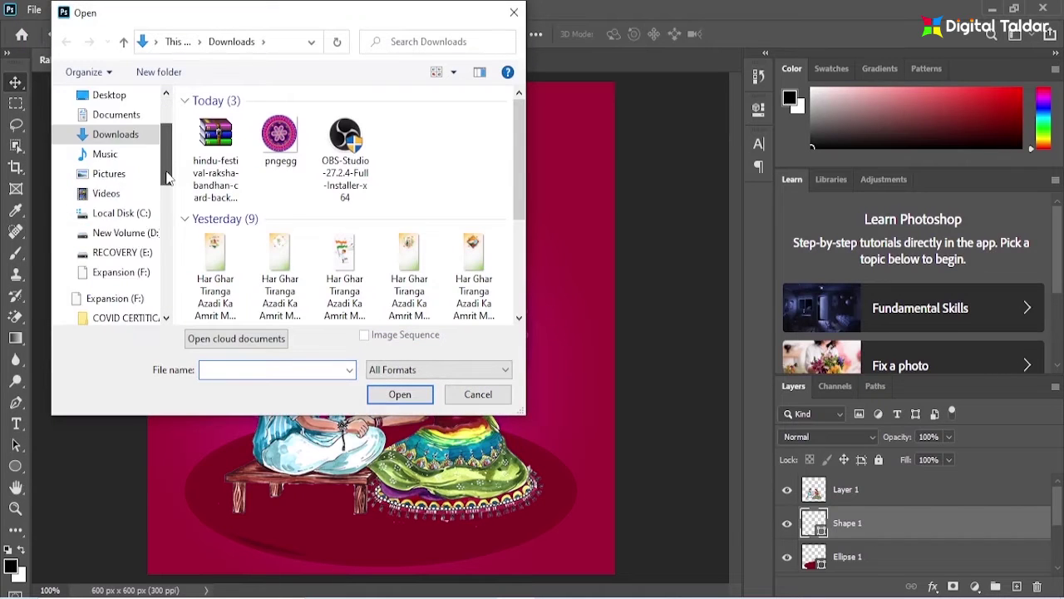
{"action": "scroll", "coordinate": [167, 177], "scroll_direction": "down", "scroll_amount": 2}
{"action": "scroll", "coordinate": [125, 183], "scroll_direction": "up", "scroll_amount": 6}
{"action": "left_click", "coordinate": [106, 199]}
{"action": "left_click", "coordinate": [119, 154]}
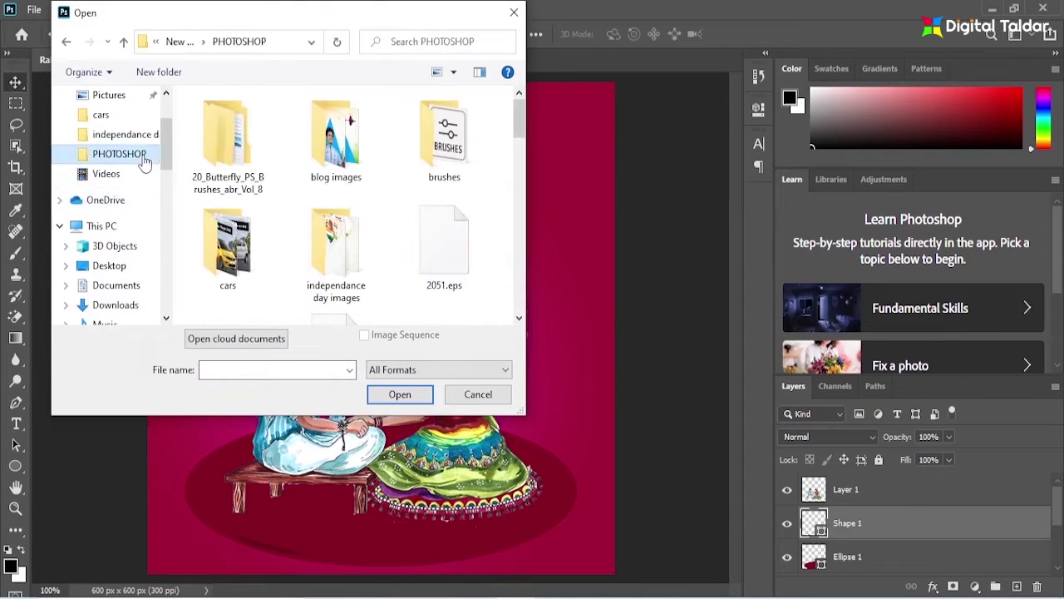
{"action": "left_click_drag", "start_coordinate": [518, 116], "coordinate": [519, 287]}
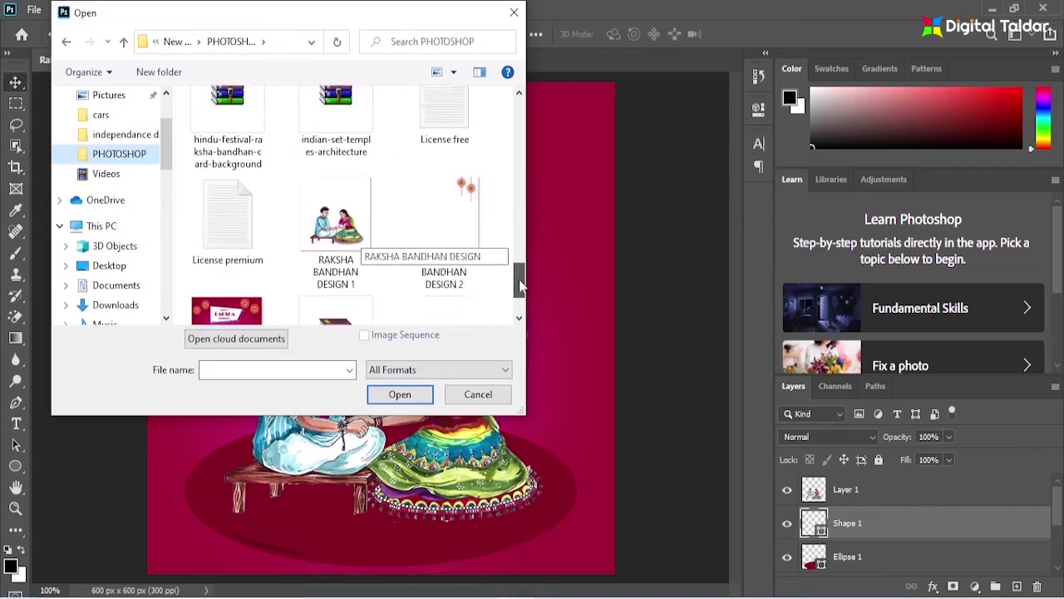
{"action": "left_click", "coordinate": [441, 216]}
{"action": "left_click", "coordinate": [400, 395]}
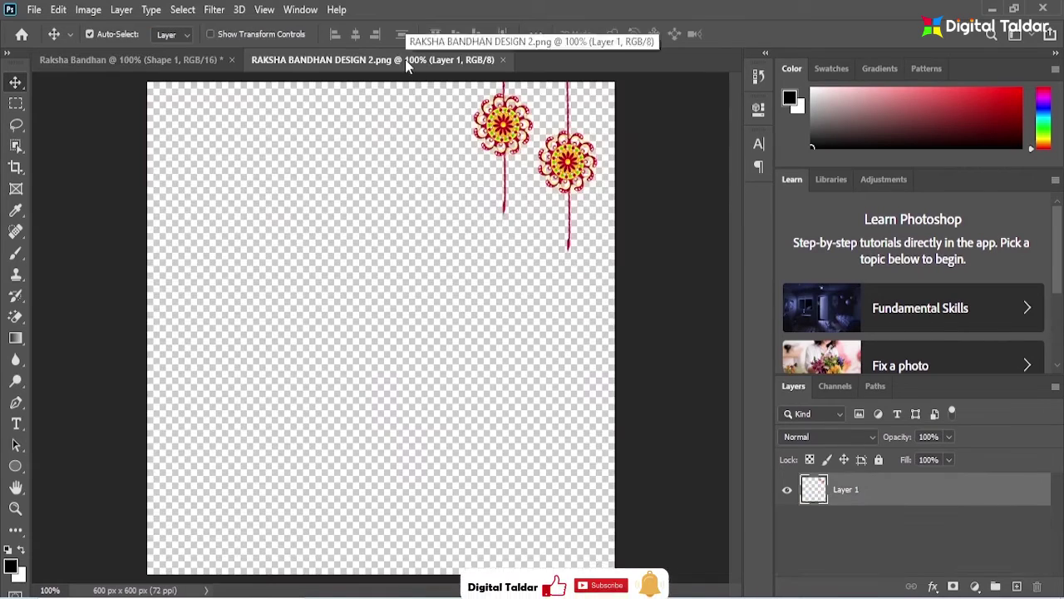
- Bring the hanging rakhis into the card and move them to the top edge
{"action": "left_click_drag", "start_coordinate": [407, 60], "coordinate": [612, 87]}
{"action": "mouse_move", "coordinate": [805, 194]}
{"action": "left_mouse_down"}
{"action": "mouse_move", "coordinate": [516, 138]}
{"action": "mouse_move", "coordinate": [416, 246]}
{"action": "left_mouse_up"}
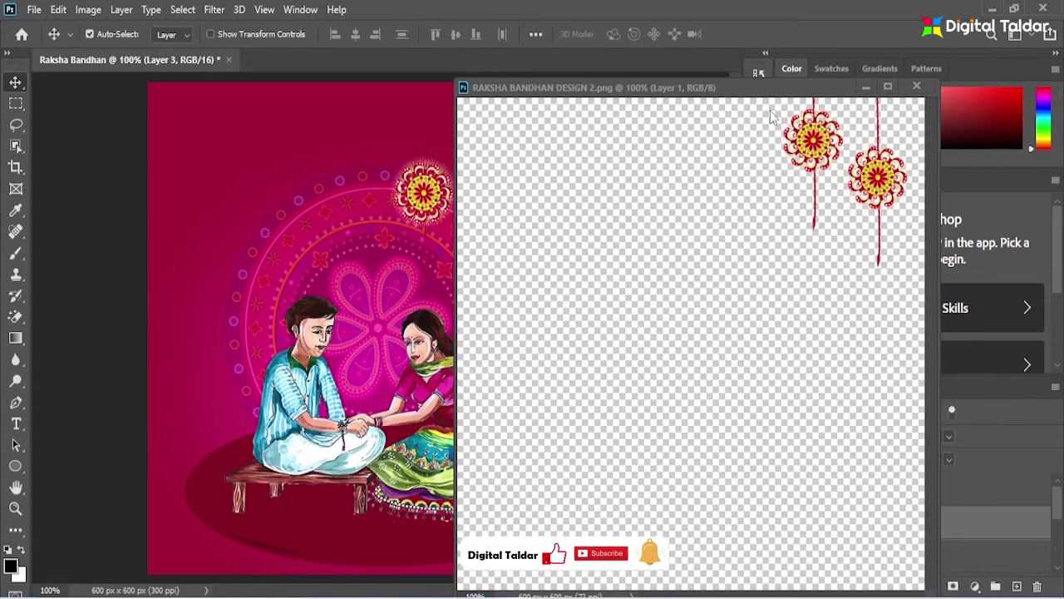
{"action": "left_click", "coordinate": [917, 89]}
{"action": "mouse_move", "coordinate": [502, 237]}
{"action": "left_mouse_down"}
{"action": "mouse_move", "coordinate": [580, 170]}
{"action": "mouse_move", "coordinate": [254, 170]}
{"action": "left_mouse_up"}
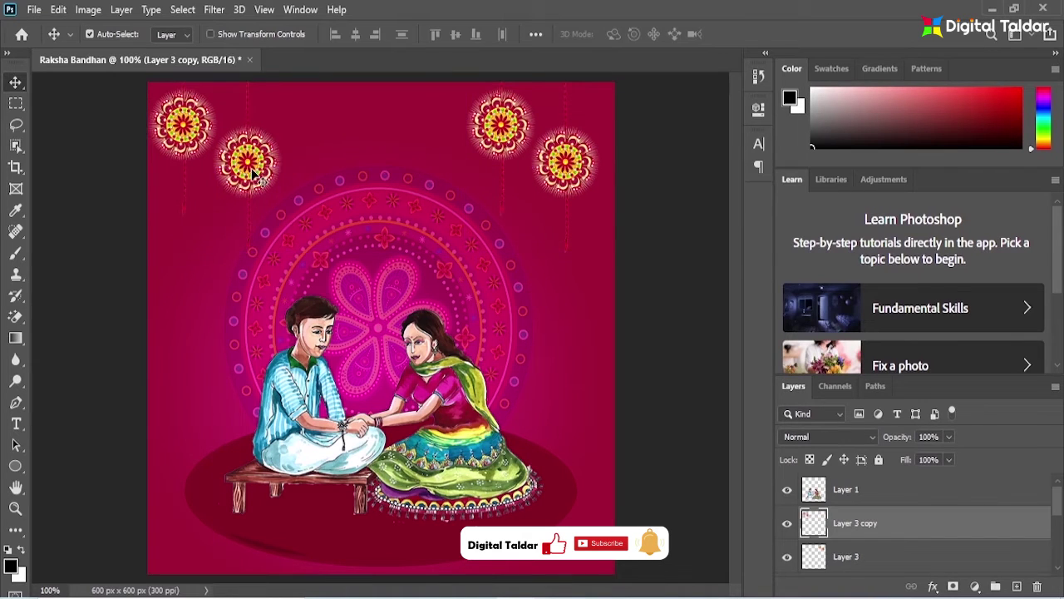
- Flip the copied rakhis horizontally and settle them in place across the top
{"action": "key", "text": "ctrl+t"}
{"action": "right_click", "coordinate": [254, 171]}
{"action": "left_click", "coordinate": [293, 447]}
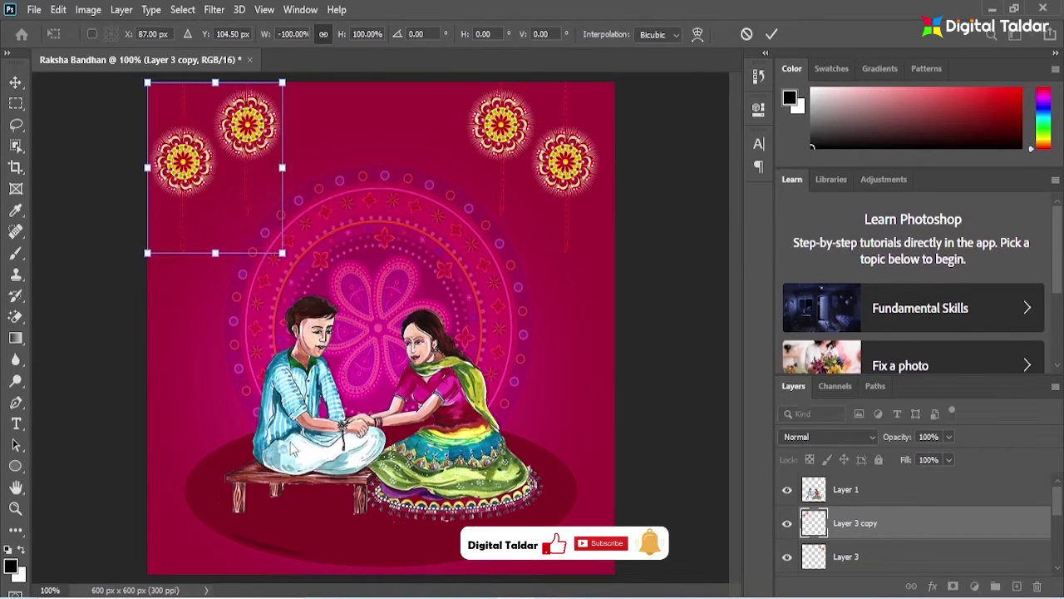
{"action": "mouse_move", "coordinate": [245, 118]}
{"action": "left_mouse_down"}
{"action": "mouse_move", "coordinate": [256, 120]}
{"action": "mouse_move", "coordinate": [252, 134]}
{"action": "left_mouse_up"}
{"action": "left_click", "coordinate": [771, 34]}
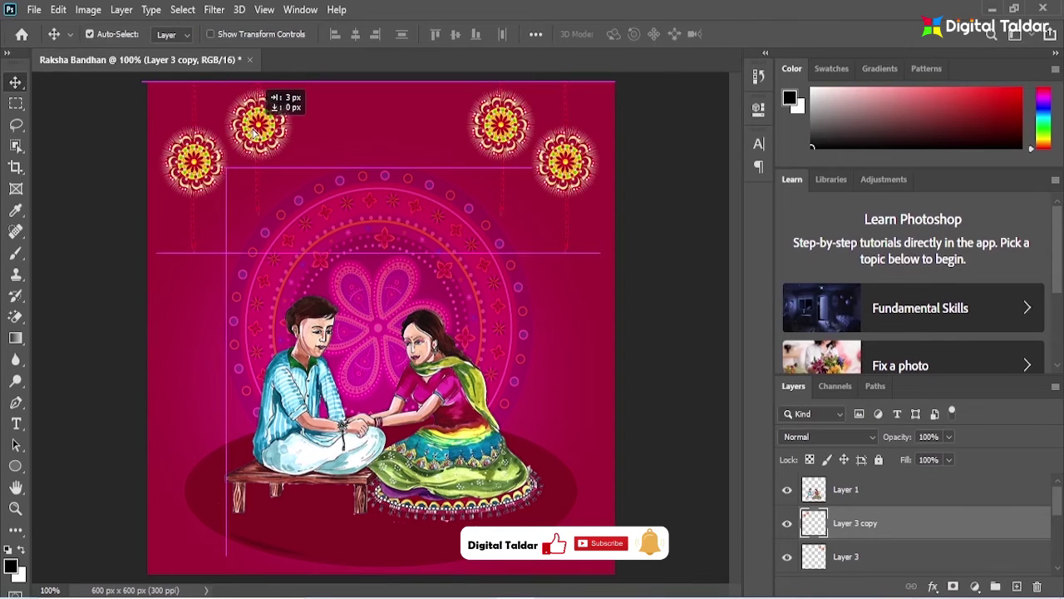
{"action": "left_click", "coordinate": [15, 466]}
{"action": "key", "text": "Escape"}
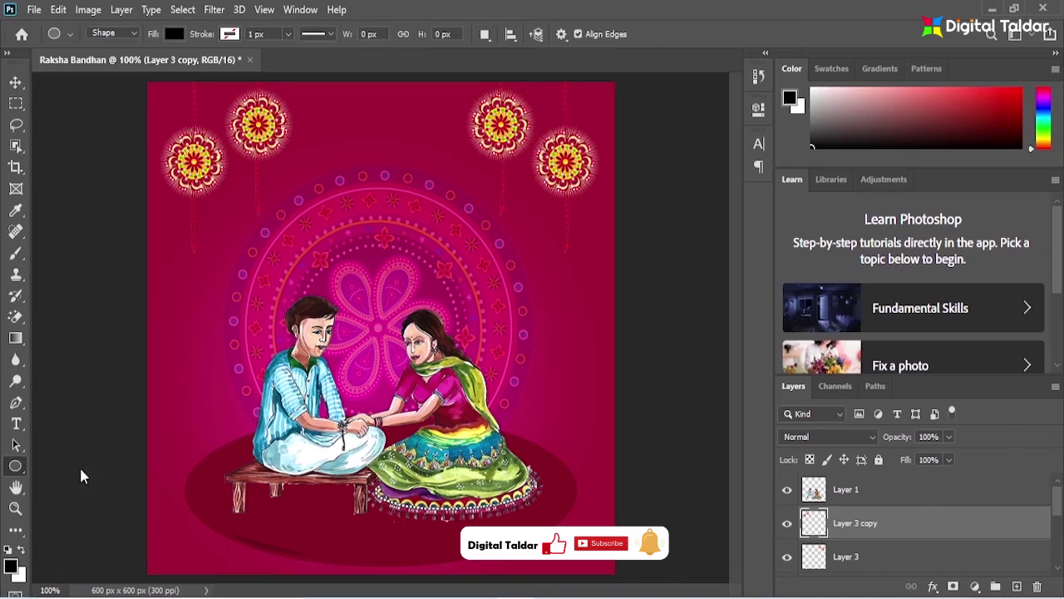
- Draw a white-filled rectangle above the couple
{"action": "left_click_drag", "start_coordinate": [281, 165], "coordinate": [491, 315]}
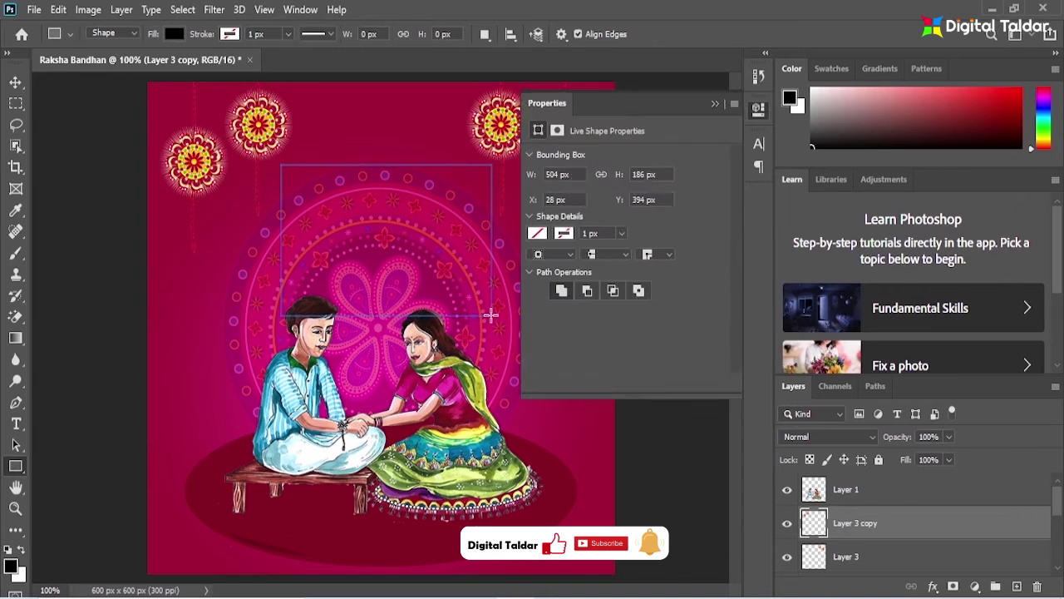
{"action": "left_click", "coordinate": [538, 206]}
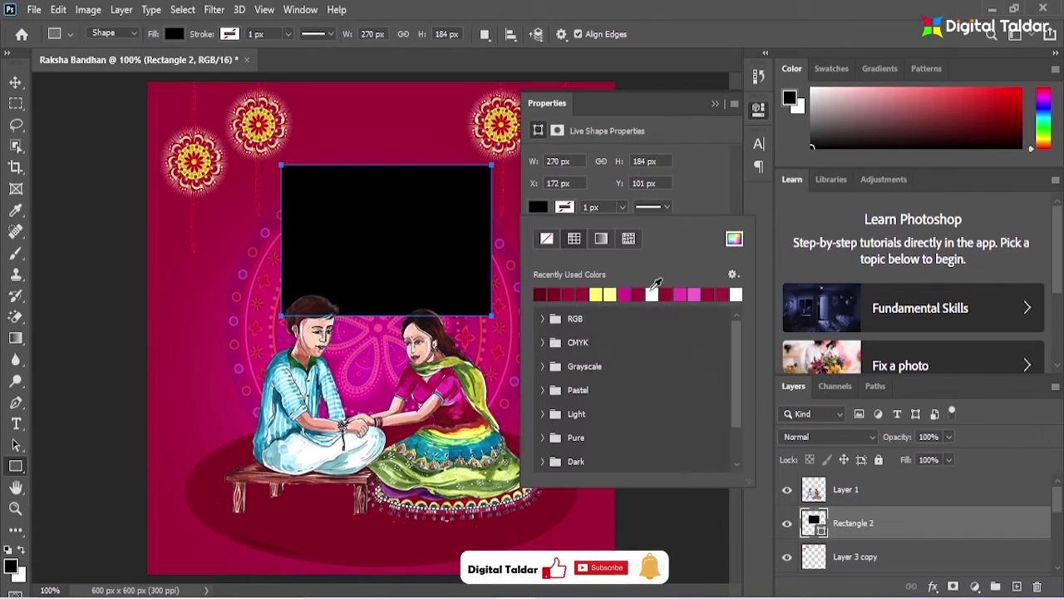
{"action": "left_click", "coordinate": [653, 294]}
{"action": "left_click", "coordinate": [733, 95]}
{"action": "key", "text": "v"}
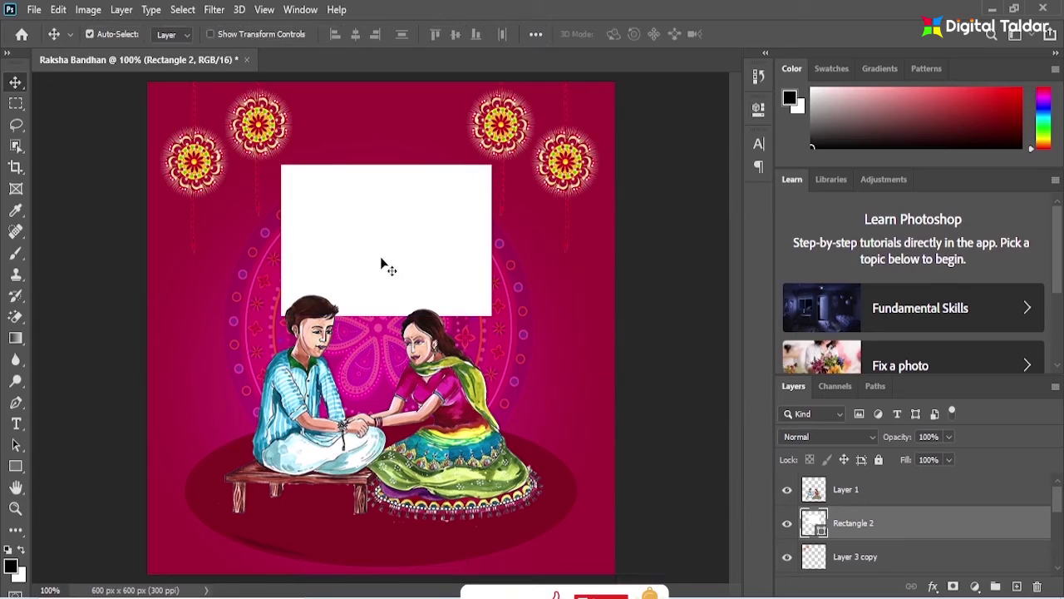
- Distort the white rectangle's corners into a slanted banner shape
{"action": "key", "text": "ctrl+t"}
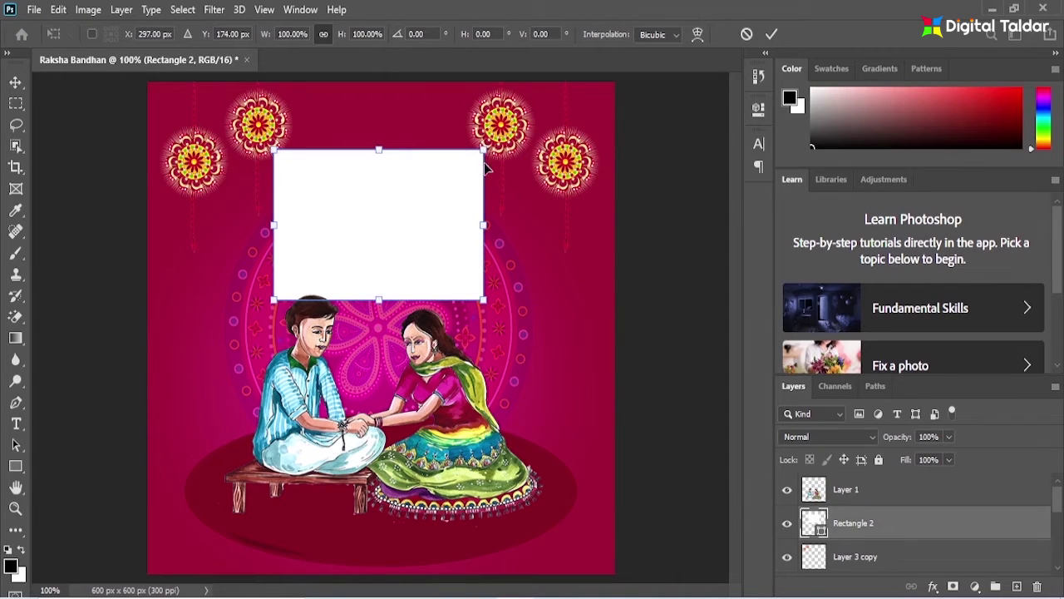
{"action": "left_click_drag", "start_coordinate": [485, 165], "coordinate": [539, 159]}
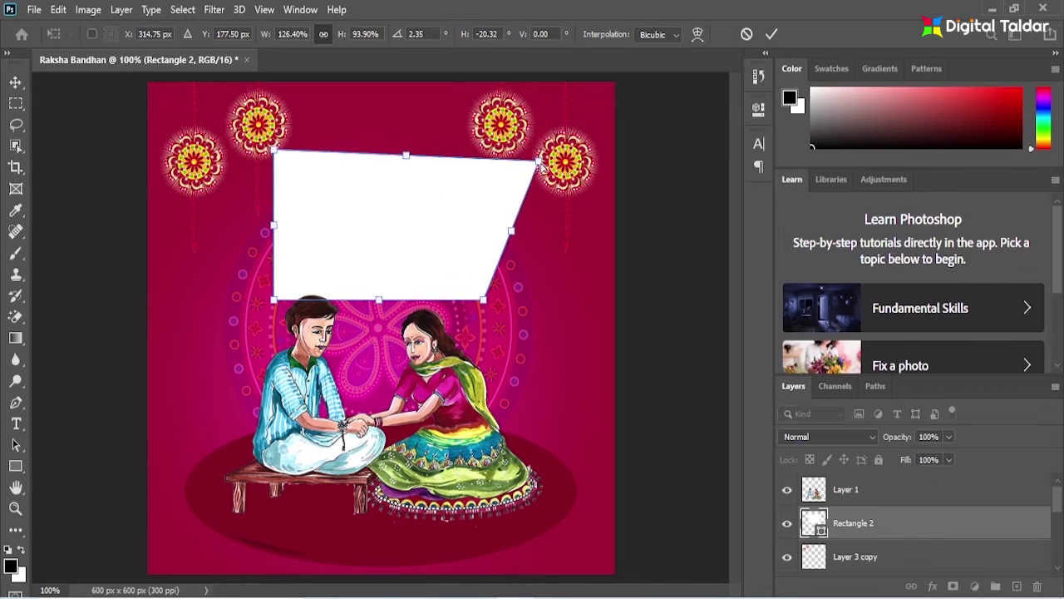
{"action": "left_click_drag", "start_coordinate": [484, 306], "coordinate": [454, 293]}
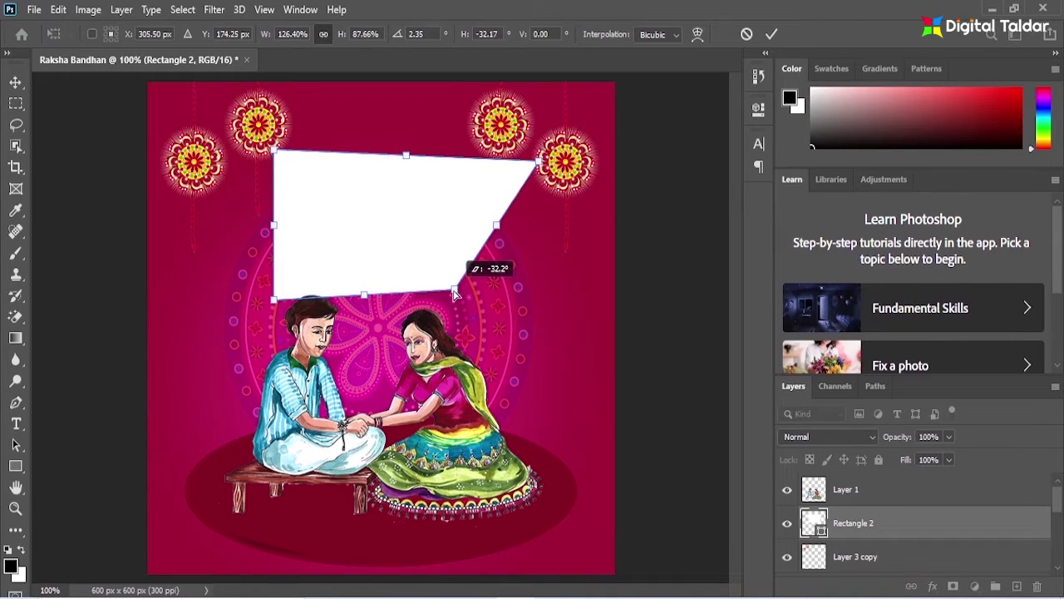
{"action": "left_click_drag", "start_coordinate": [274, 301], "coordinate": [273, 291]}
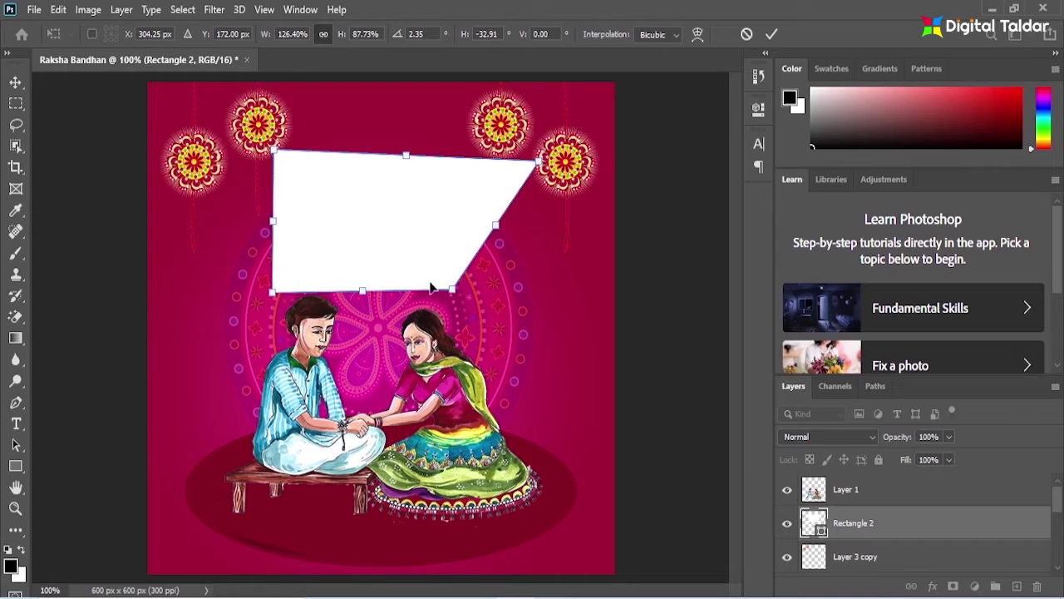
{"action": "left_click_drag", "start_coordinate": [453, 293], "coordinate": [495, 260]}
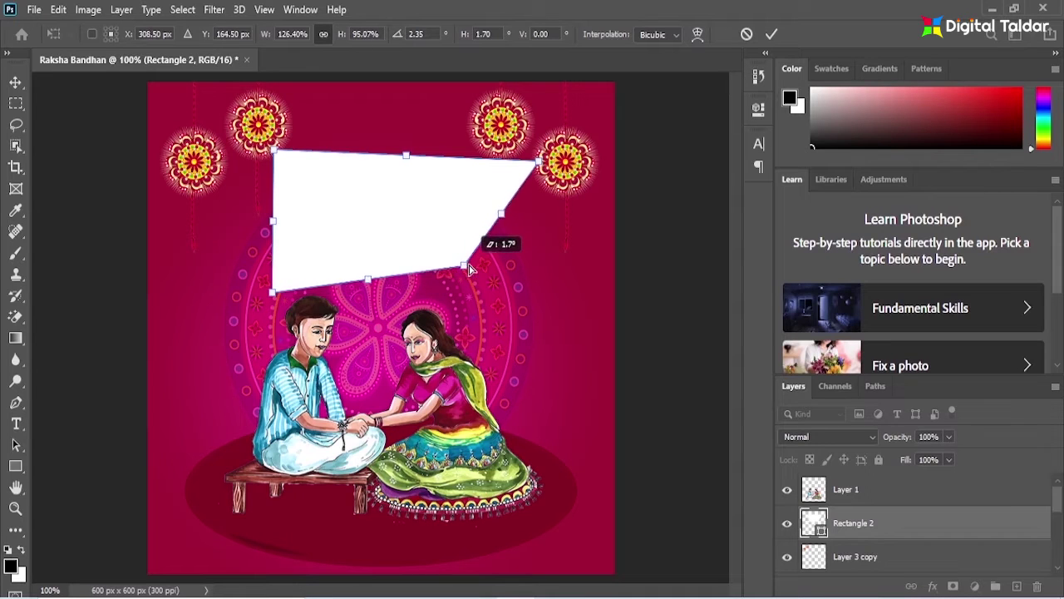
{"action": "left_click_drag", "start_coordinate": [272, 291], "coordinate": [269, 268]}
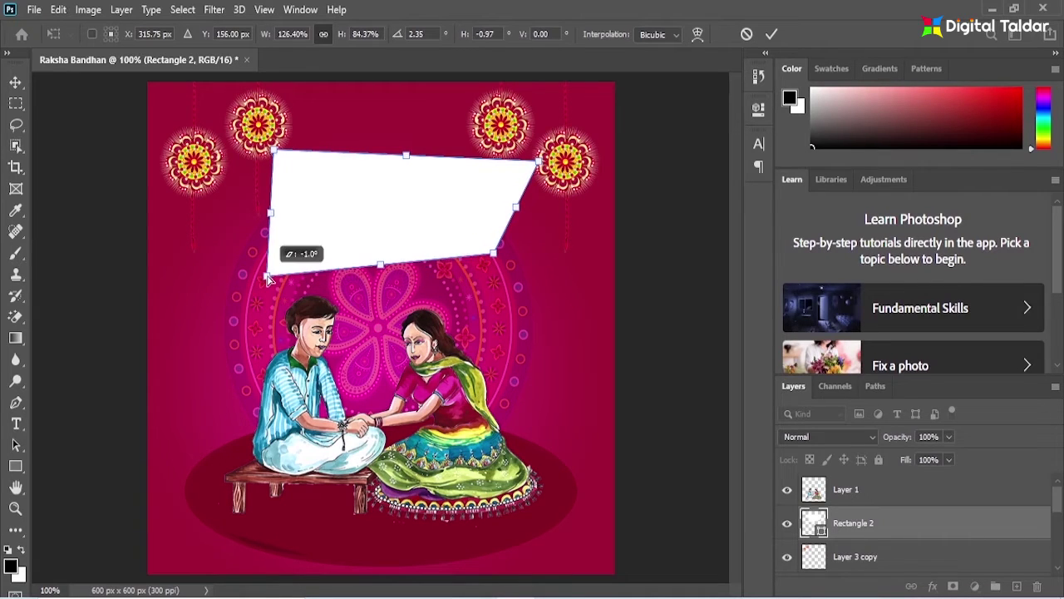
{"action": "left_click", "coordinate": [772, 34]}
- Narrow the banner from the right and shift it into its final place
{"action": "key", "text": "ctrl+t"}
{"action": "left_click_drag", "start_coordinate": [416, 202], "coordinate": [423, 229]}
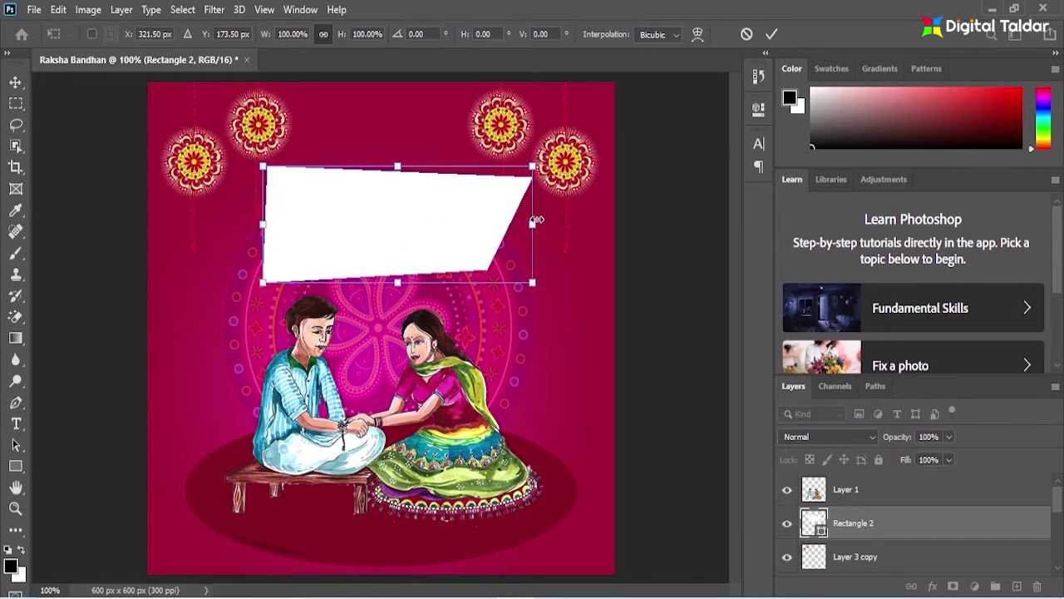
{"action": "left_click_drag", "start_coordinate": [532, 224], "coordinate": [491, 224]}
{"action": "left_click_drag", "start_coordinate": [379, 236], "coordinate": [382, 235]}
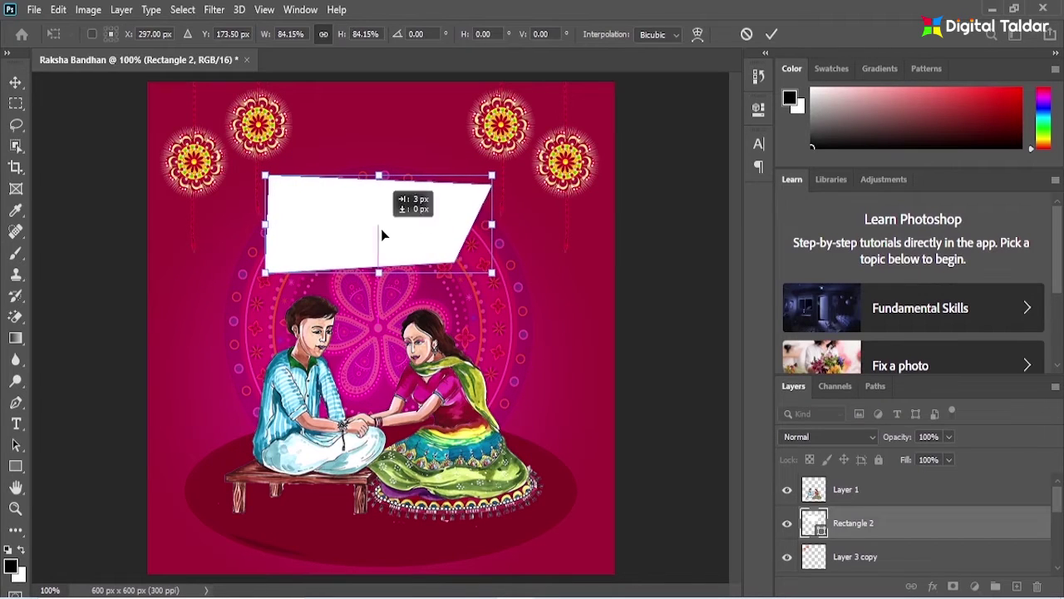
{"action": "left_click", "coordinate": [772, 34]}
{"action": "left_click", "coordinate": [17, 424]}
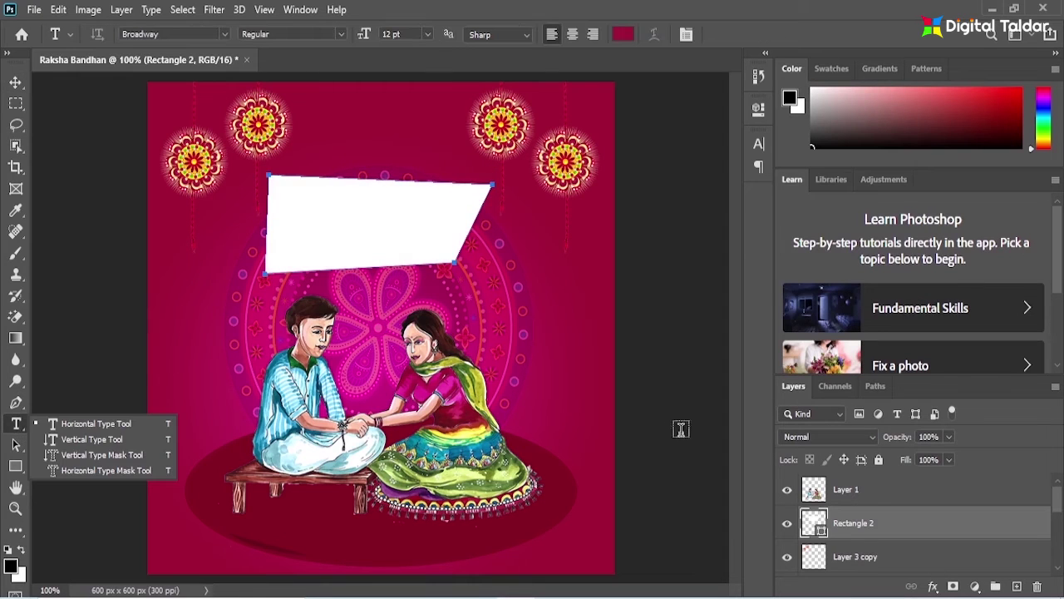
- Type HAPPY as a text layer inside the white banner
{"action": "left_click", "coordinate": [322, 217]}
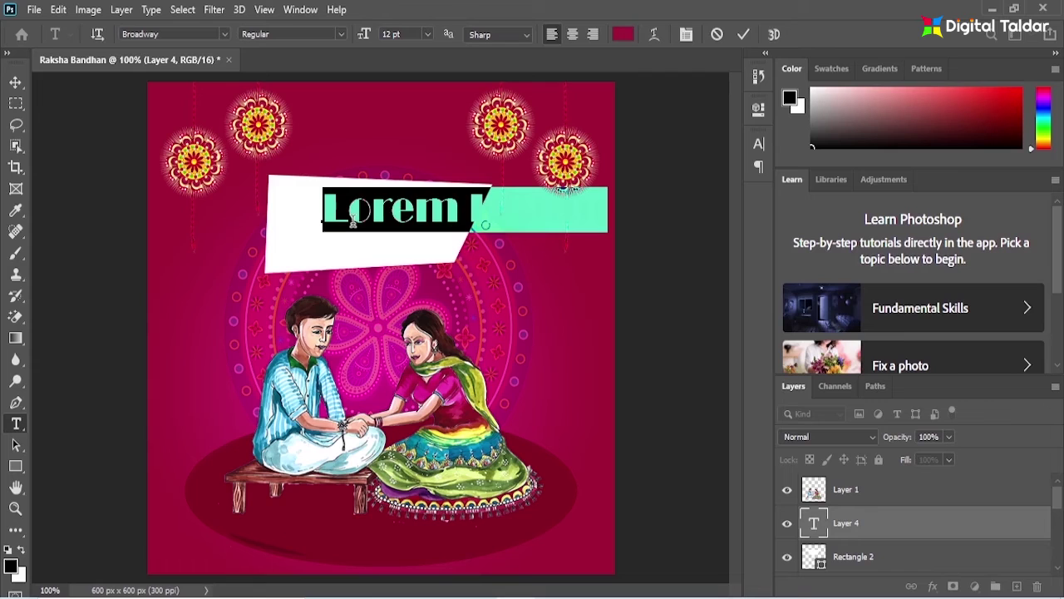
{"action": "type", "text": "HAPPY"}
{"action": "left_click", "coordinate": [744, 37]}
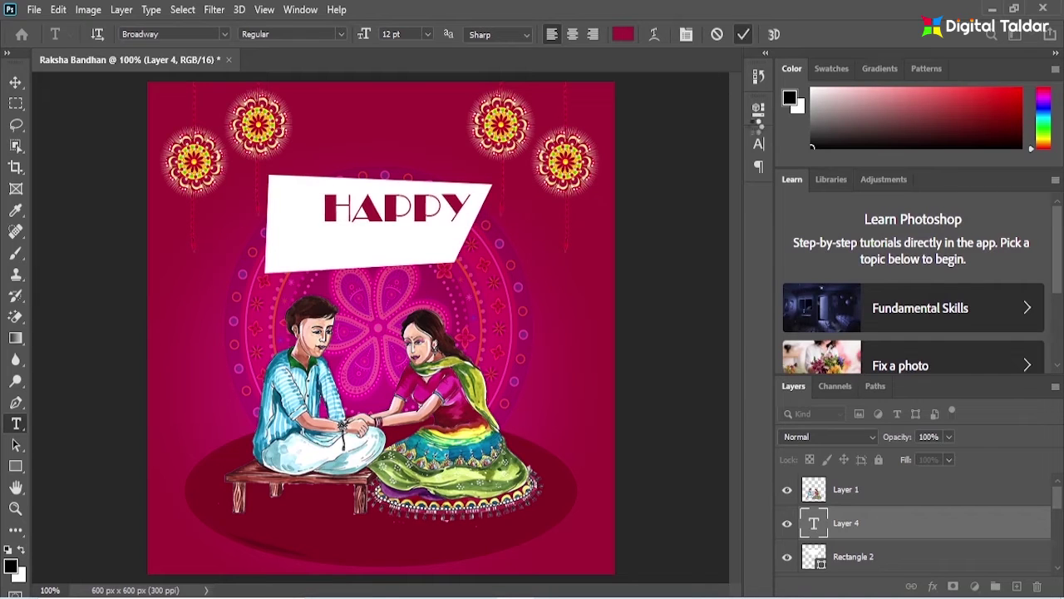
- Set HAPPY to Arial Bold and shift it slightly left within the banner
{"action": "left_click", "coordinate": [758, 143]}
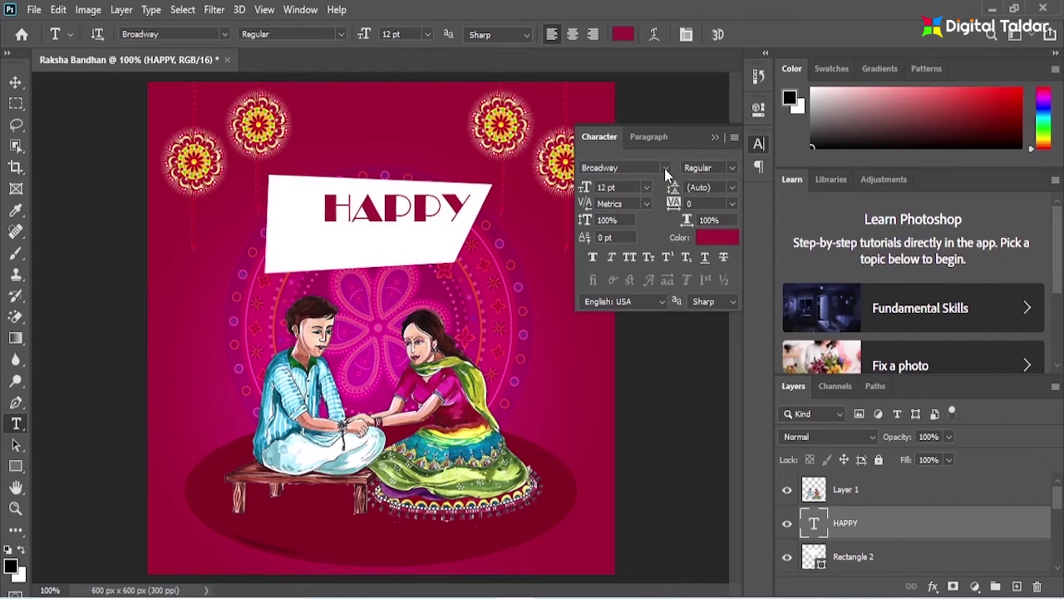
{"action": "left_click", "coordinate": [665, 168]}
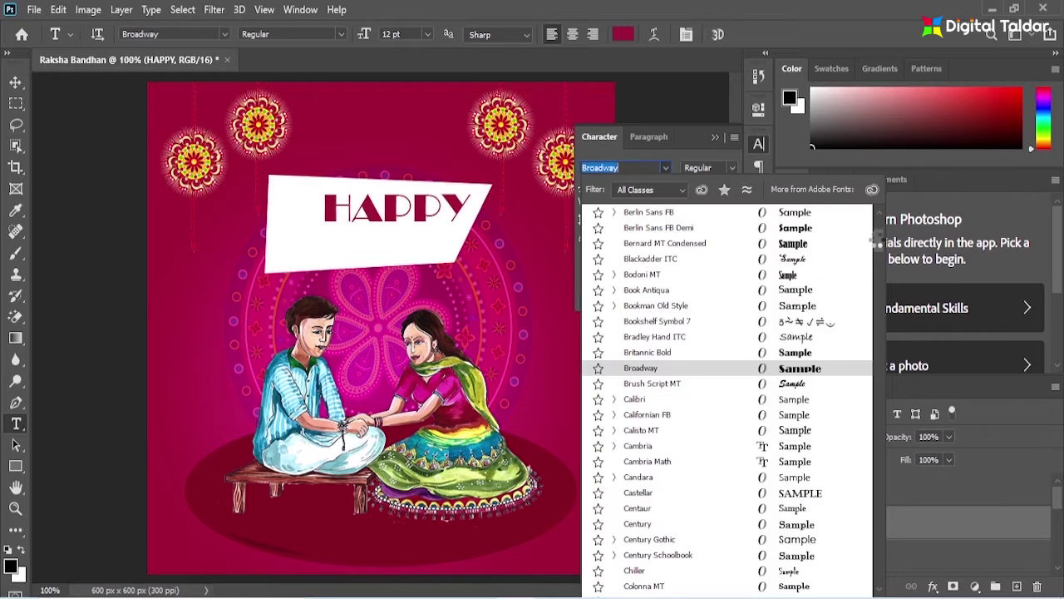
{"action": "left_click_drag", "start_coordinate": [876, 239], "coordinate": [877, 226]}
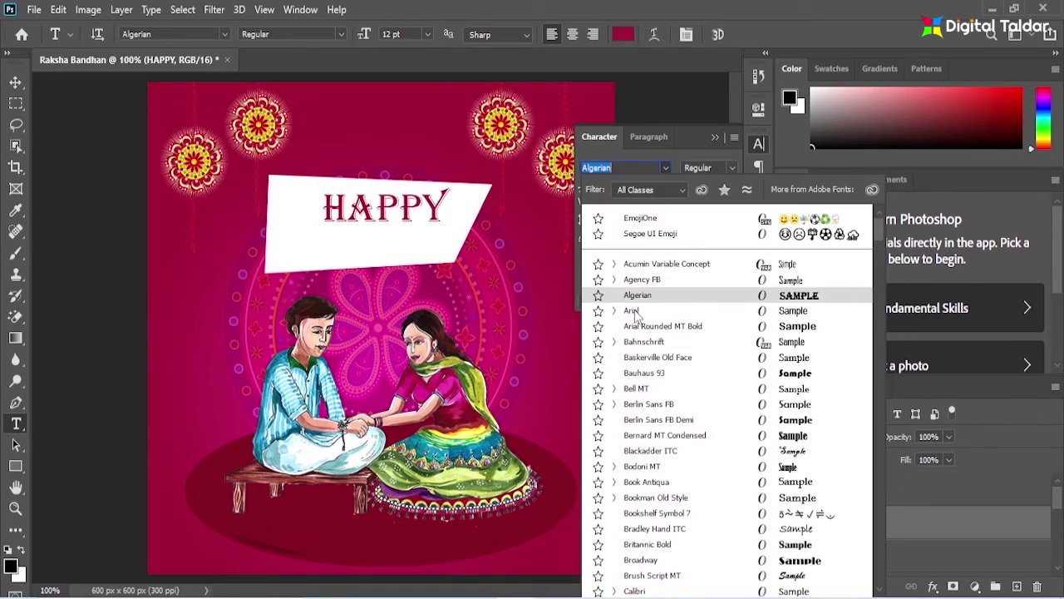
{"action": "left_click", "coordinate": [634, 311]}
{"action": "left_click", "coordinate": [720, 169]}
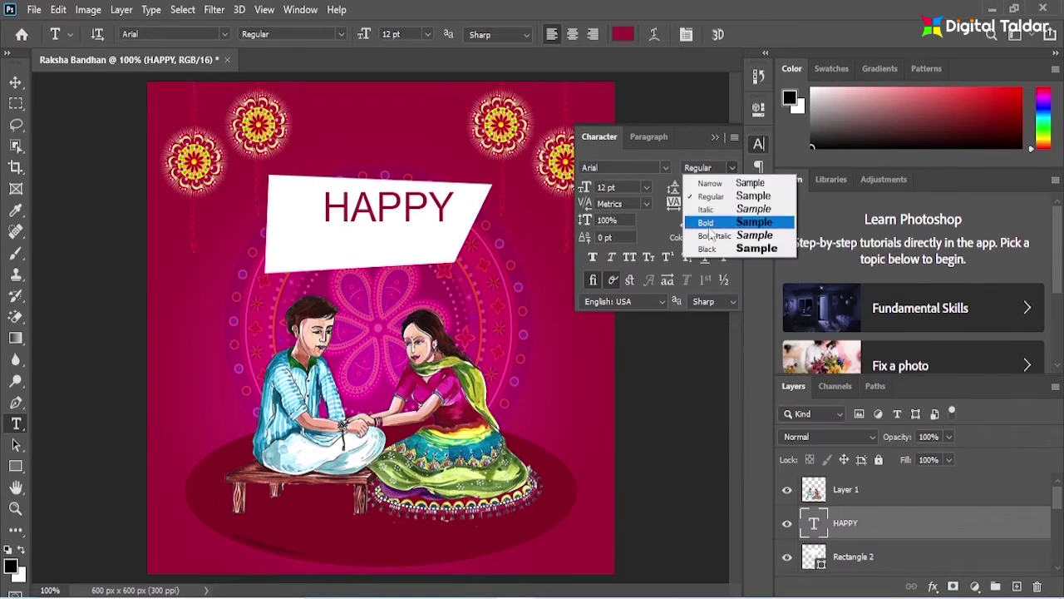
{"action": "left_click", "coordinate": [708, 220]}
{"action": "left_click", "coordinate": [713, 137]}
{"action": "key", "text": "v"}
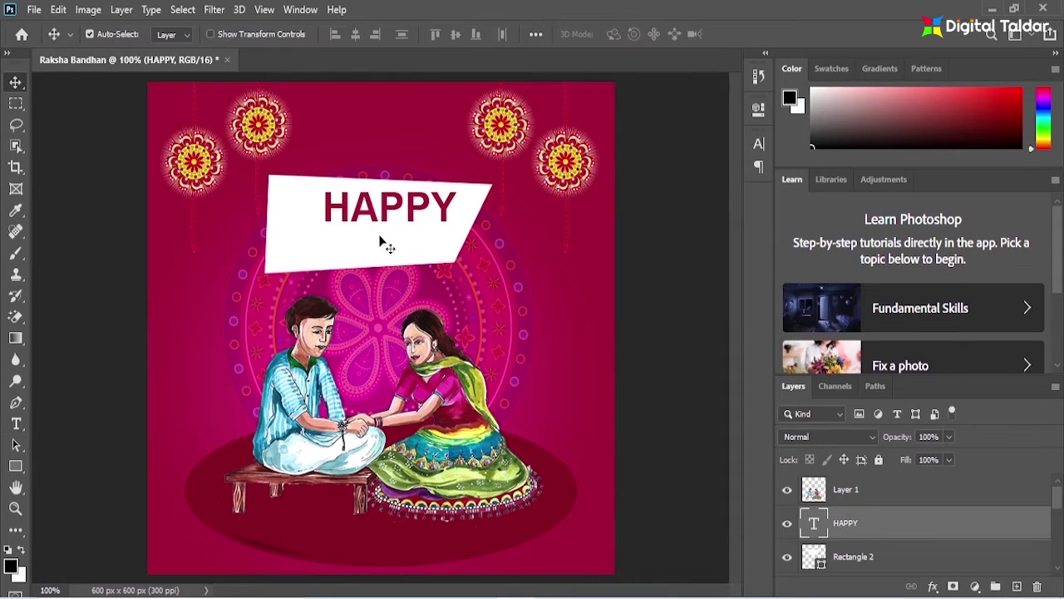
{"action": "left_click_drag", "start_coordinate": [393, 219], "coordinate": [384, 256]}
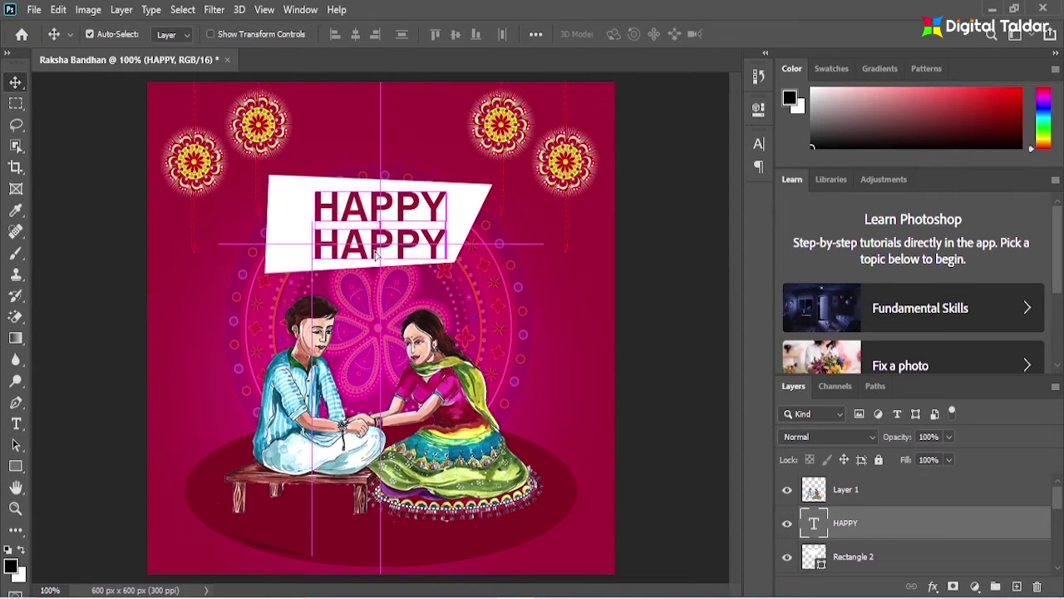
- Duplicate HAPPY below itself and retype the copy as RAKSHA in Broadway
{"action": "key", "text": "t"}
{"action": "double_click", "coordinate": [371, 250]}
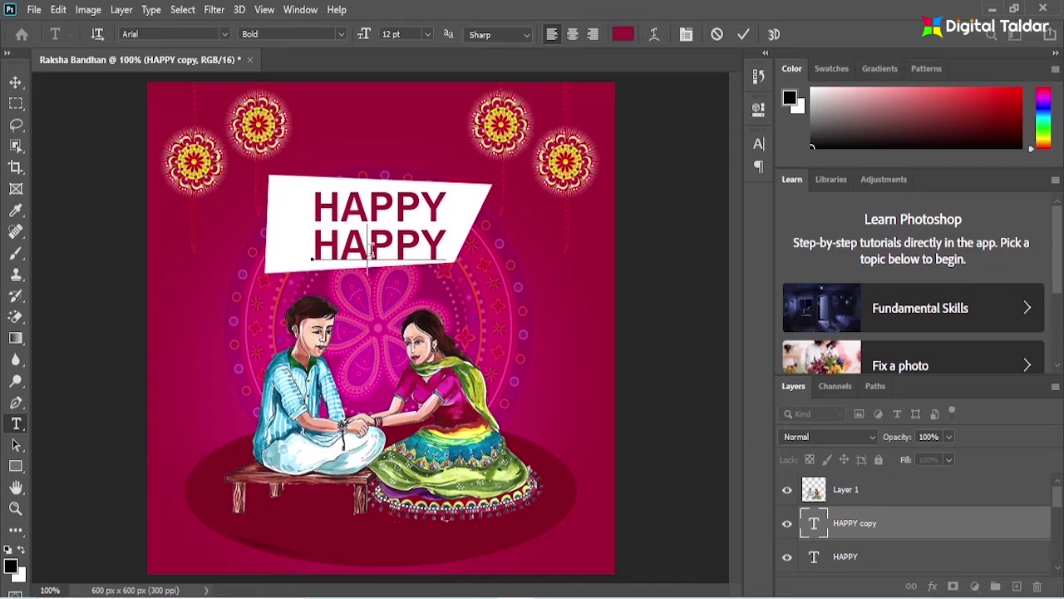
{"action": "type", "text": "RAKSHA"}
{"action": "left_click", "coordinate": [743, 34]}
{"action": "left_click", "coordinate": [758, 144]}
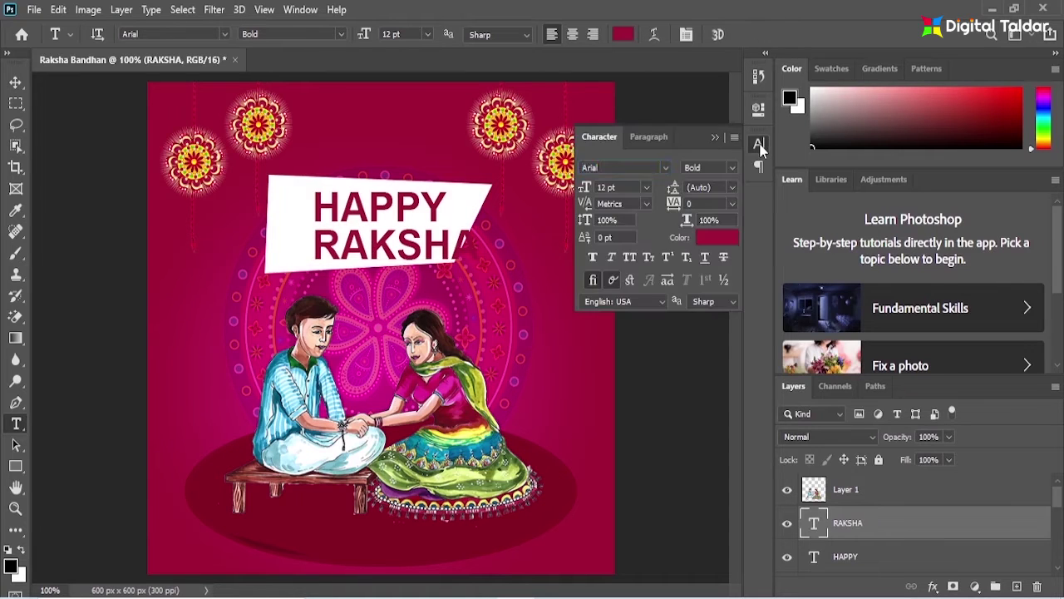
{"action": "left_click", "coordinate": [665, 169]}
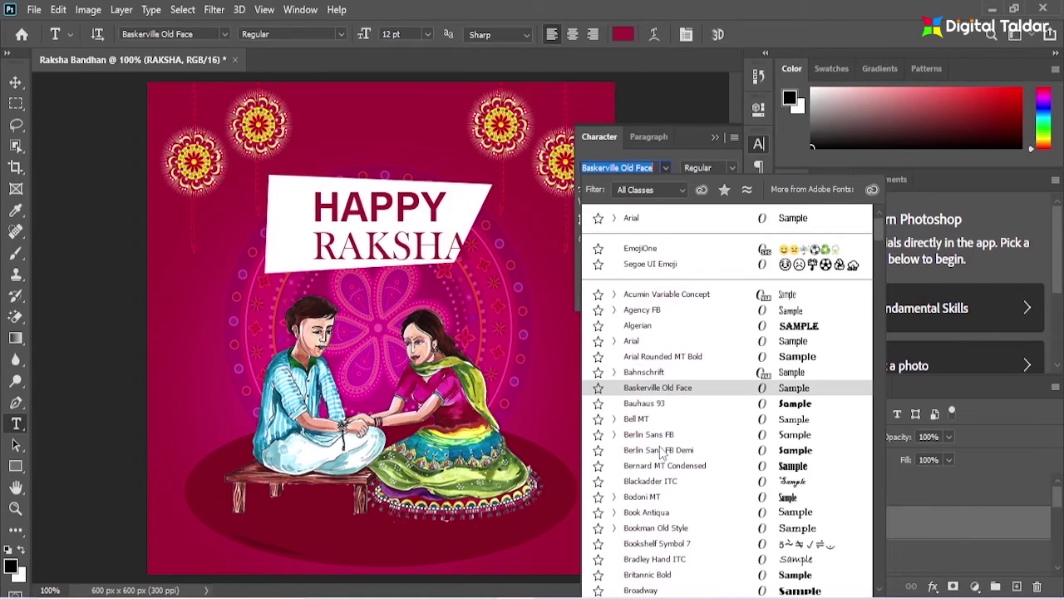
{"action": "left_click", "coordinate": [642, 588]}
{"action": "left_click", "coordinate": [715, 136]}
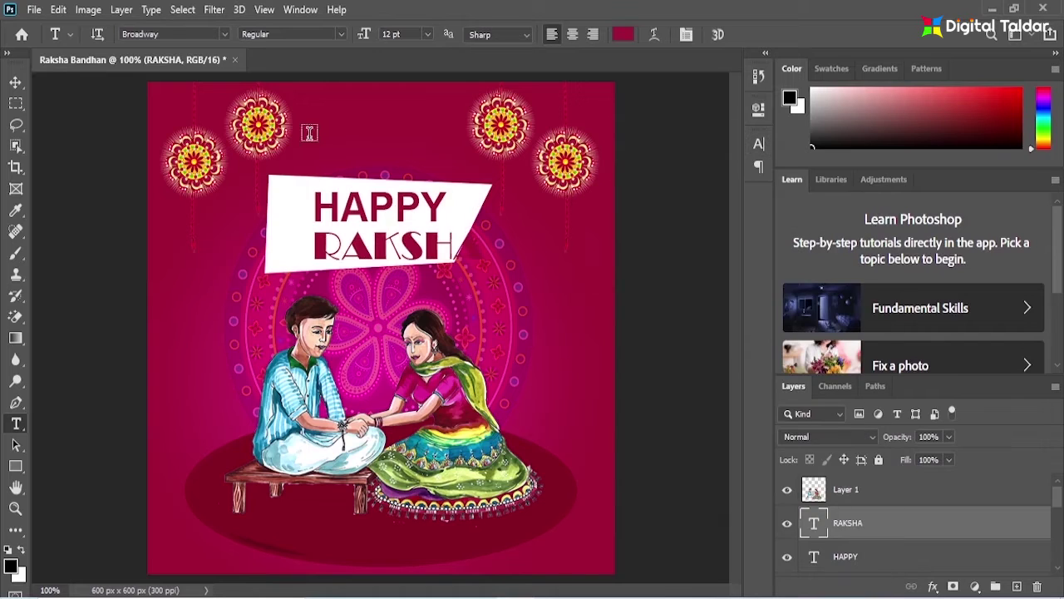
- Shift RAKSHA left so it fits the banner
{"action": "key", "text": "v"}
{"action": "key", "text": "ctrl+t"}
{"action": "left_click_drag", "start_coordinate": [389, 257], "coordinate": [370, 258]}
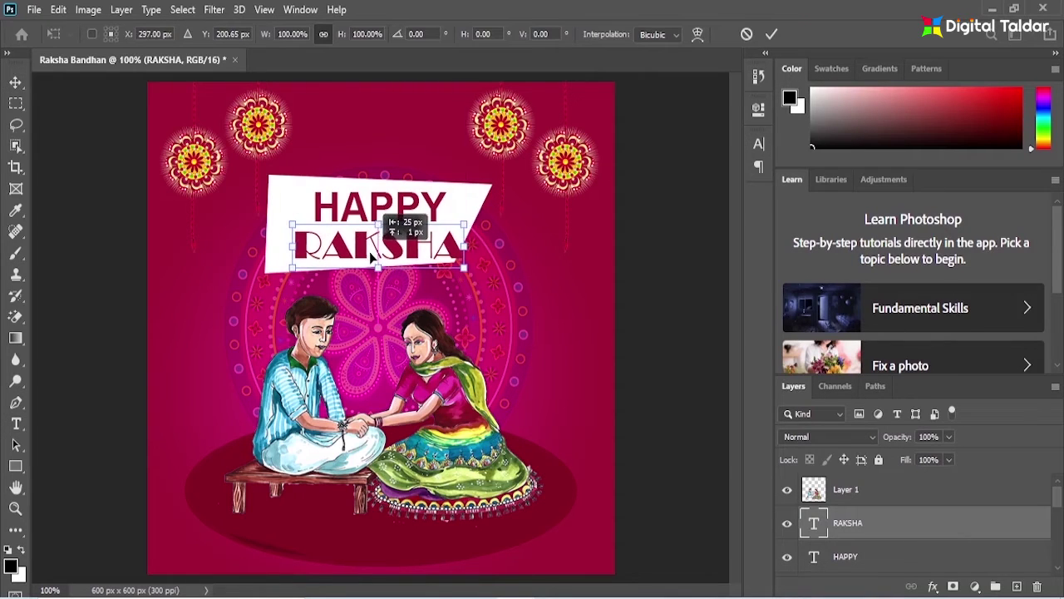
{"action": "left_click", "coordinate": [772, 34]}
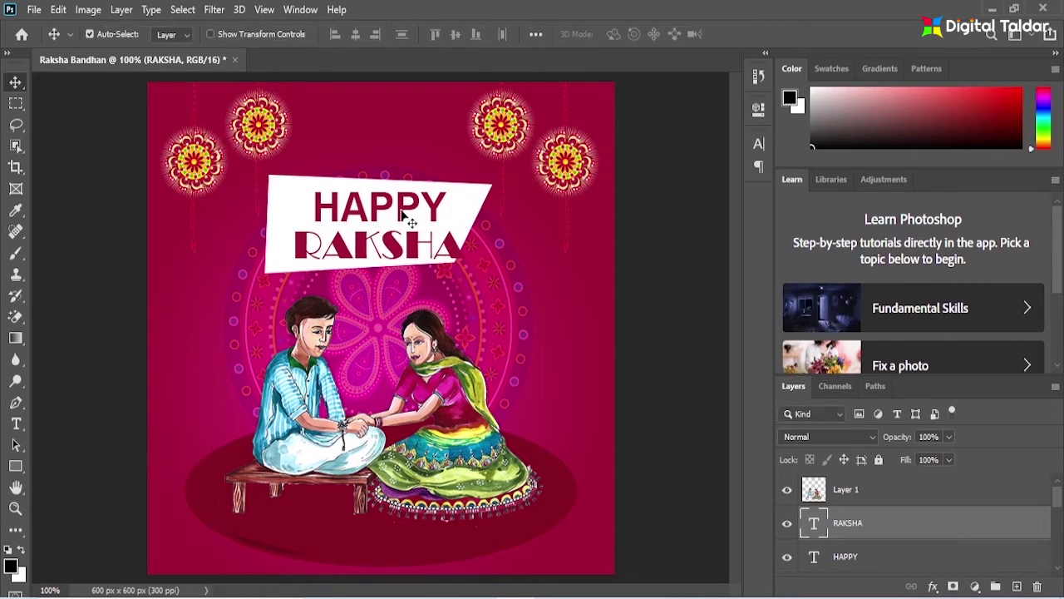
- Scale the HAPPY text down to about 59%
{"action": "left_click", "coordinate": [378, 206]}
{"action": "key", "text": "ctrl+t"}
{"action": "mouse_move", "coordinate": [451, 184]}
{"action": "left_mouse_down"}
{"action": "mouse_move", "coordinate": [394, 205]}
{"action": "mouse_move", "coordinate": [416, 295]}
{"action": "left_mouse_up"}
{"action": "left_click", "coordinate": [772, 34]}
- Add a third text line reading BANDHAN and position it below RAKSHA
{"action": "left_click", "coordinate": [16, 423]}
{"action": "double_click", "coordinate": [382, 286]}
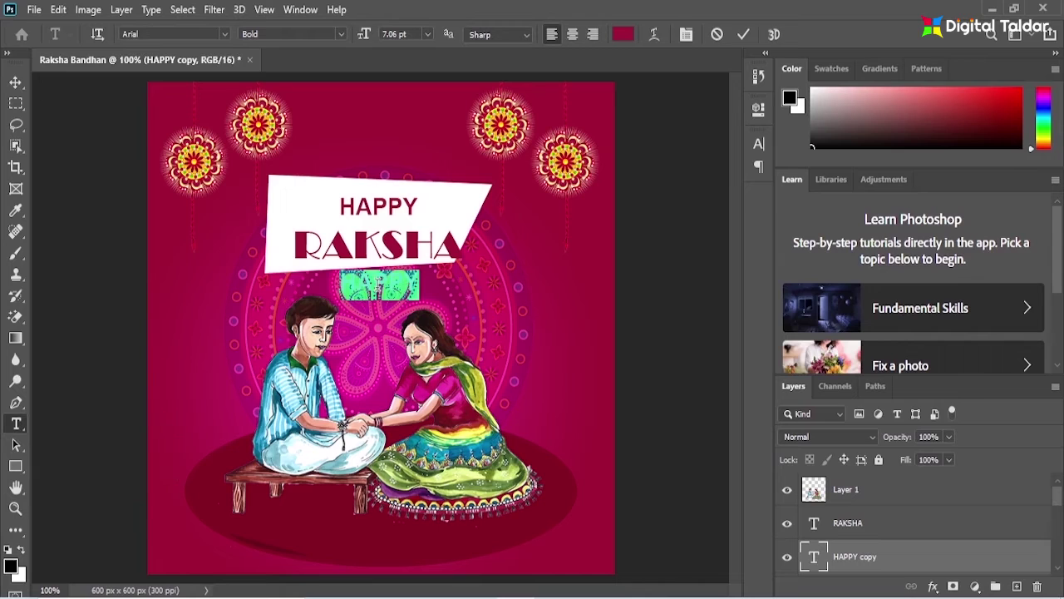
{"action": "type", "text": "BANDHAN"}
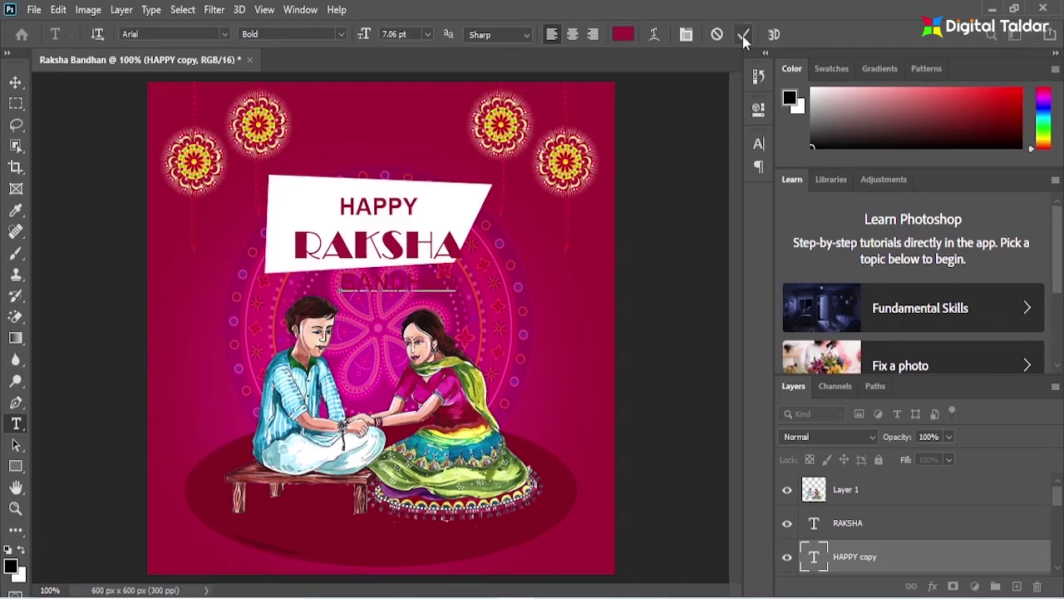
{"action": "left_click", "coordinate": [743, 35]}
{"action": "key", "text": "v"}
{"action": "left_click_drag", "start_coordinate": [407, 287], "coordinate": [397, 260]}
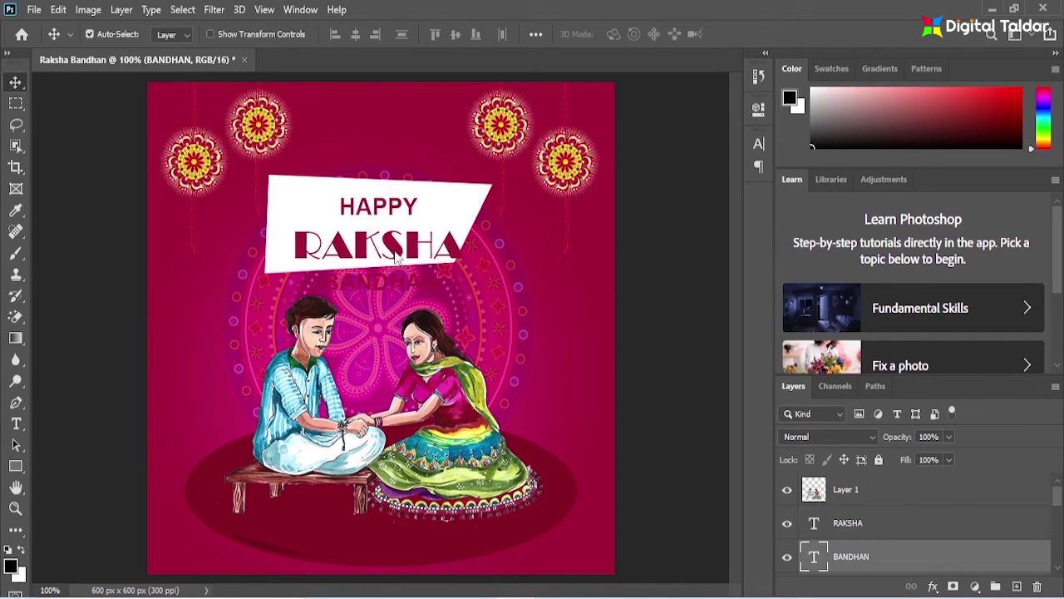
- Scale RAKSHA and BANDHAN to about 72% and move them into the banner
{"action": "left_click", "coordinate": [400, 259], "text": "shift"}
{"action": "key", "text": "ctrl+t"}
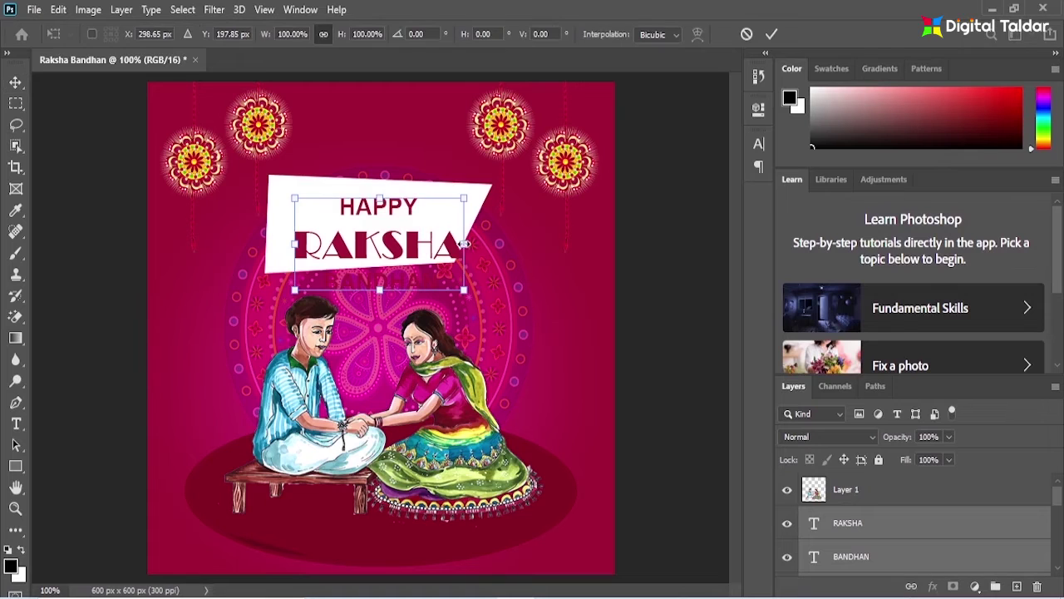
{"action": "left_click_drag", "start_coordinate": [463, 291], "coordinate": [416, 264]}
{"action": "mouse_move", "coordinate": [367, 220]}
{"action": "left_mouse_down"}
{"action": "mouse_move", "coordinate": [394, 243]}
{"action": "mouse_move", "coordinate": [384, 243]}
{"action": "left_mouse_up"}
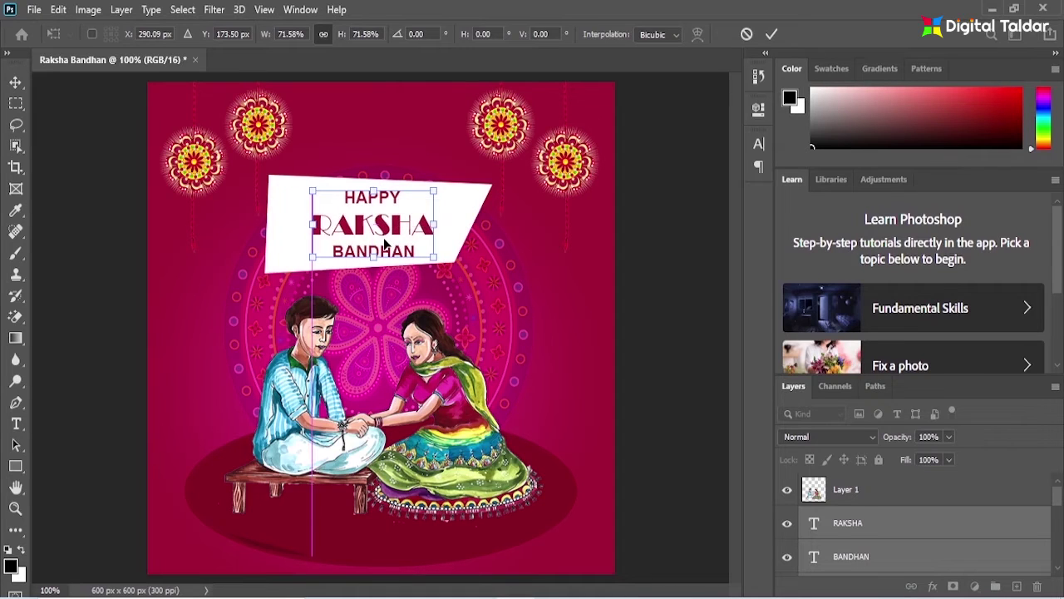
{"action": "left_click", "coordinate": [772, 34]}
{"action": "left_click", "coordinate": [478, 218]}
- Duplicate the banner below the original and give the copy no fill and a white 1 px stroke
{"action": "key", "text": "ctrl+j"}
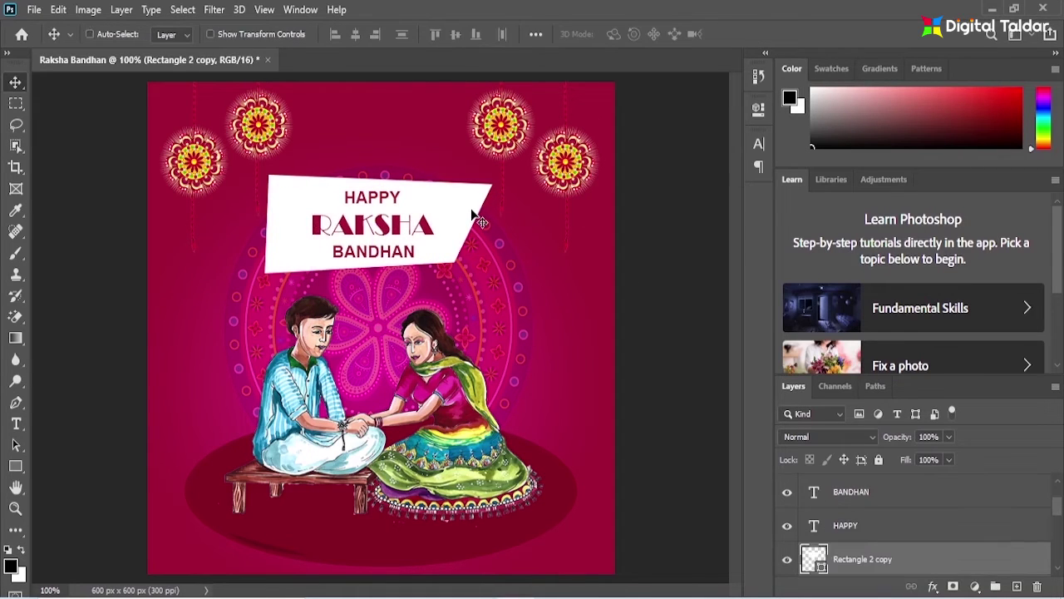
{"action": "scroll", "coordinate": [866, 553], "scroll_direction": "down", "scroll_amount": 2}
{"action": "left_click_drag", "start_coordinate": [865, 492], "coordinate": [869, 540]}
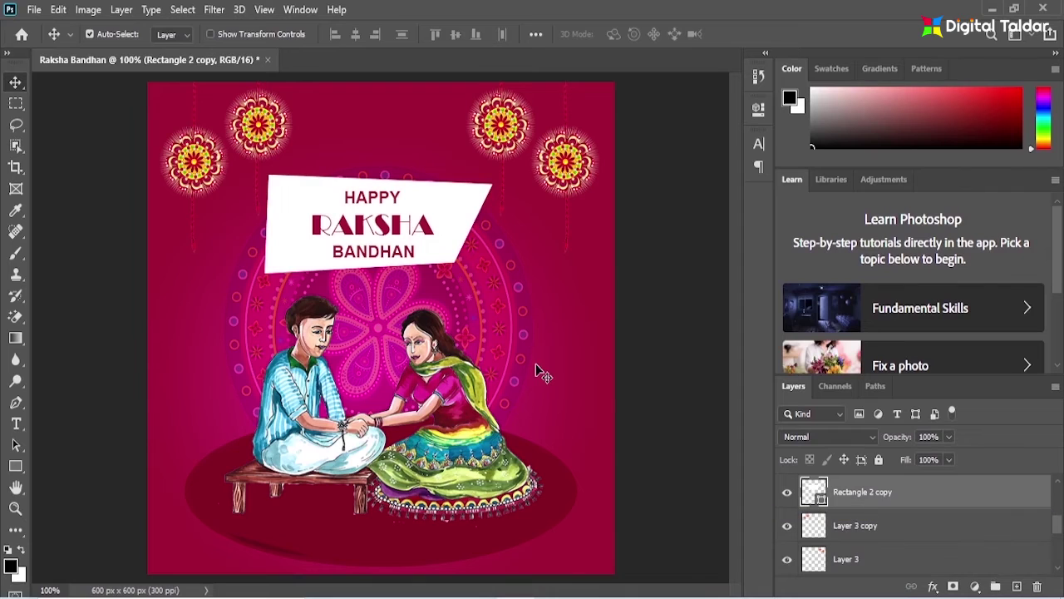
{"action": "left_click", "coordinate": [16, 466]}
{"action": "left_click", "coordinate": [174, 34]}
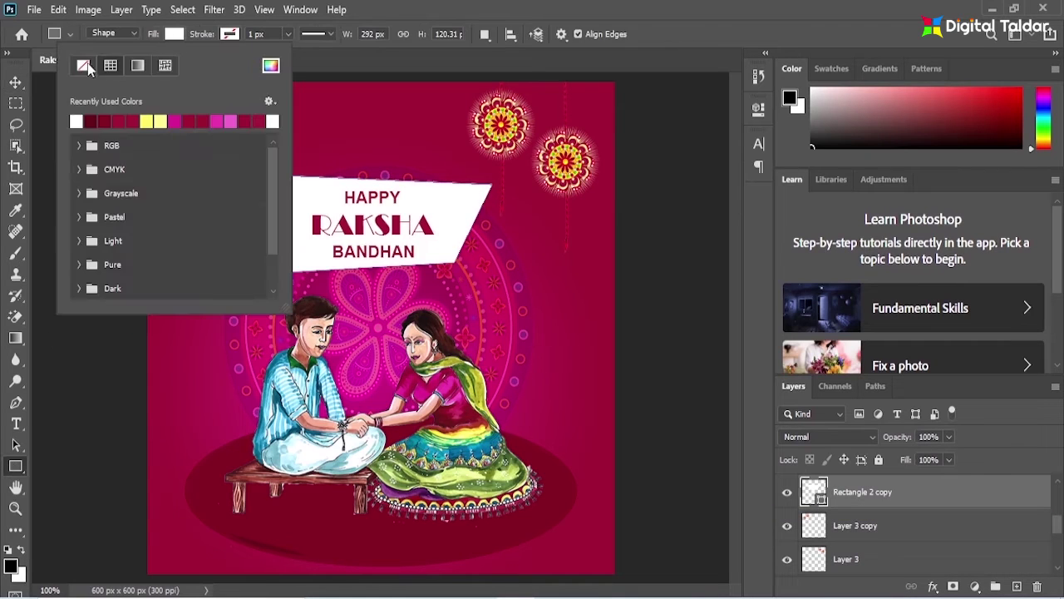
{"action": "left_click", "coordinate": [229, 34]}
{"action": "left_click", "coordinate": [165, 65]}
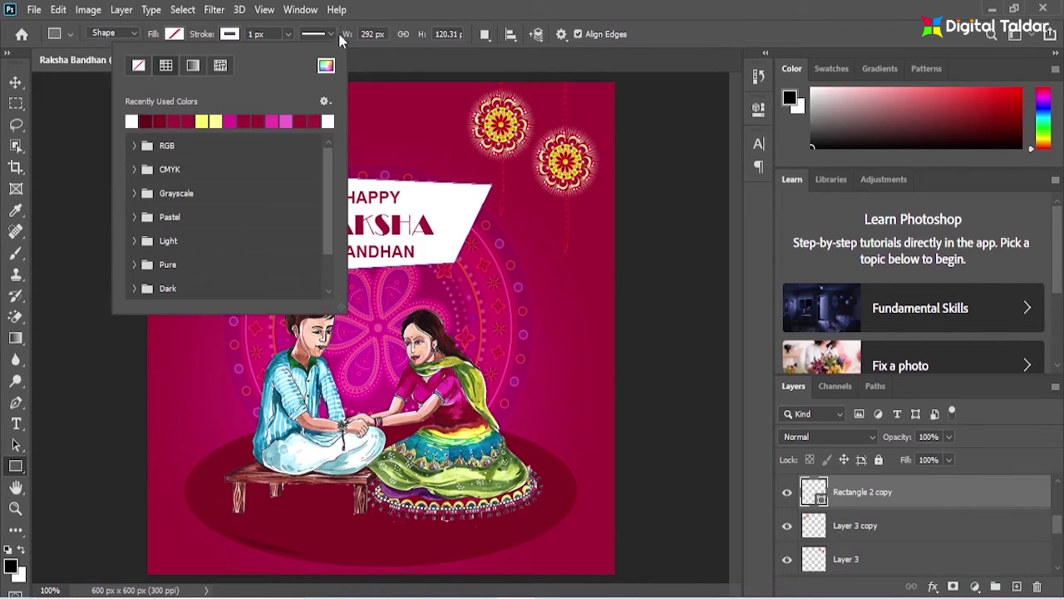
{"action": "left_click", "coordinate": [287, 34]}
- Resize and nudge the outline frame so it sits slightly larger and offset around the banner
{"action": "key", "text": "v"}
{"action": "key", "text": "ctrl+t"}
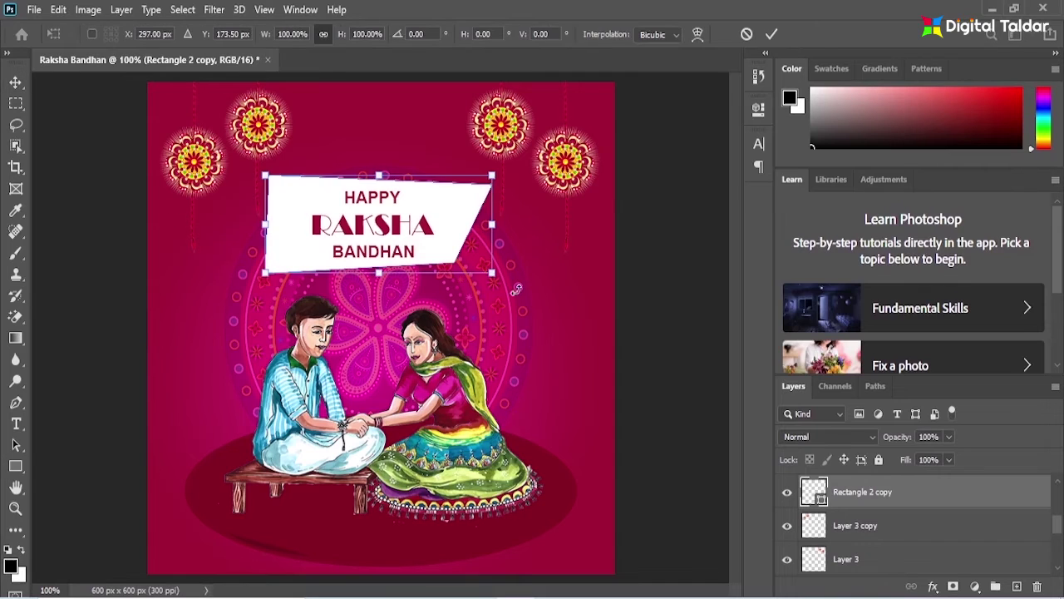
{"action": "left_click_drag", "start_coordinate": [380, 273], "coordinate": [379, 283]}
{"action": "mouse_move", "coordinate": [453, 247]}
{"action": "left_mouse_down"}
{"action": "mouse_move", "coordinate": [499, 229]}
{"action": "mouse_move", "coordinate": [453, 250]}
{"action": "left_mouse_up"}
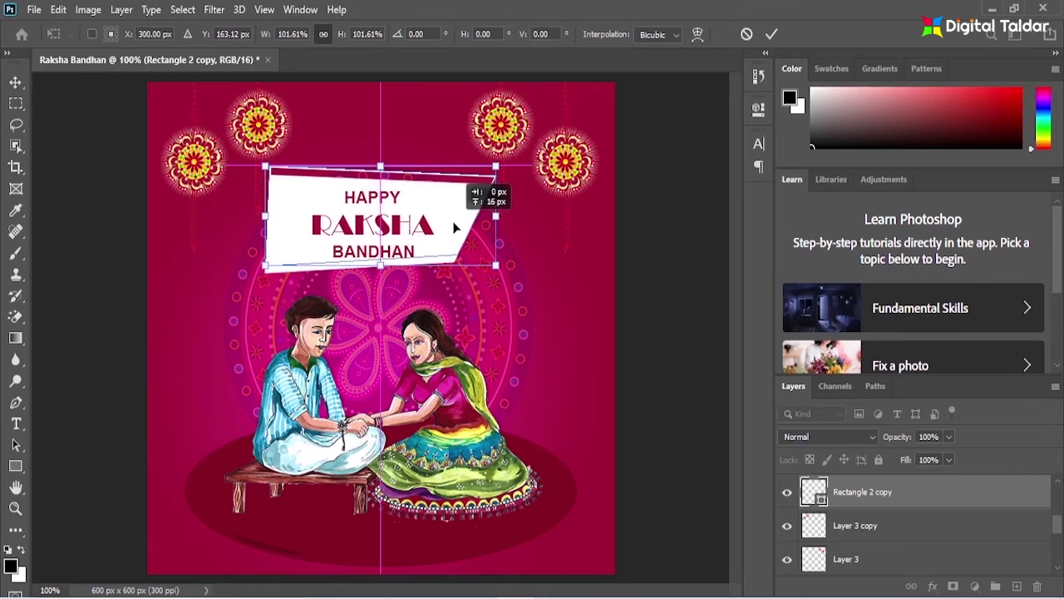
{"action": "left_click_drag", "start_coordinate": [496, 190], "coordinate": [491, 186]}
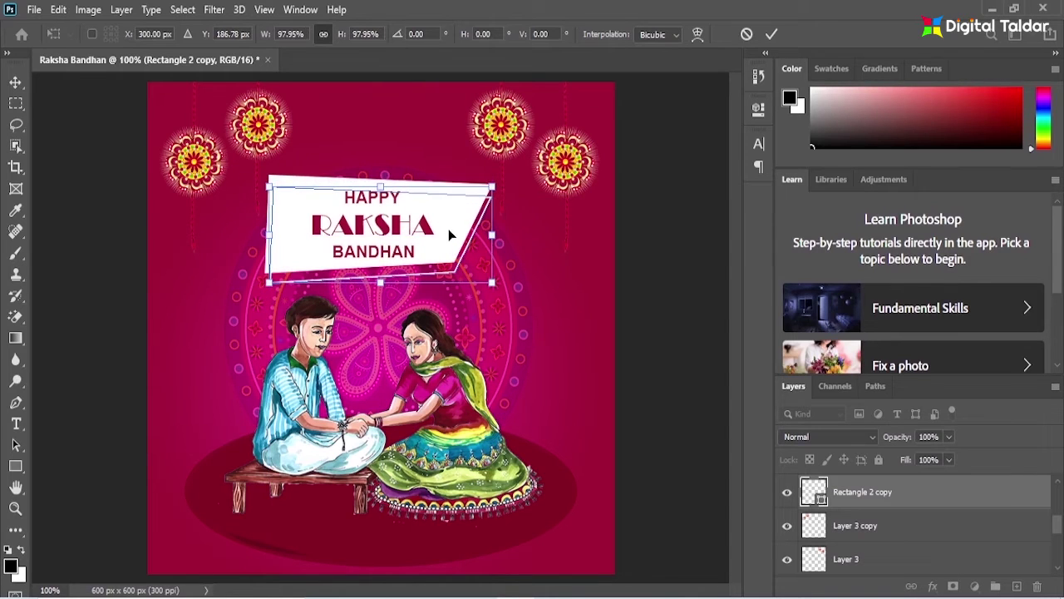
{"action": "key", "text": "Right"}
{"action": "key", "text": "Right"}
{"action": "key", "text": "Right"}
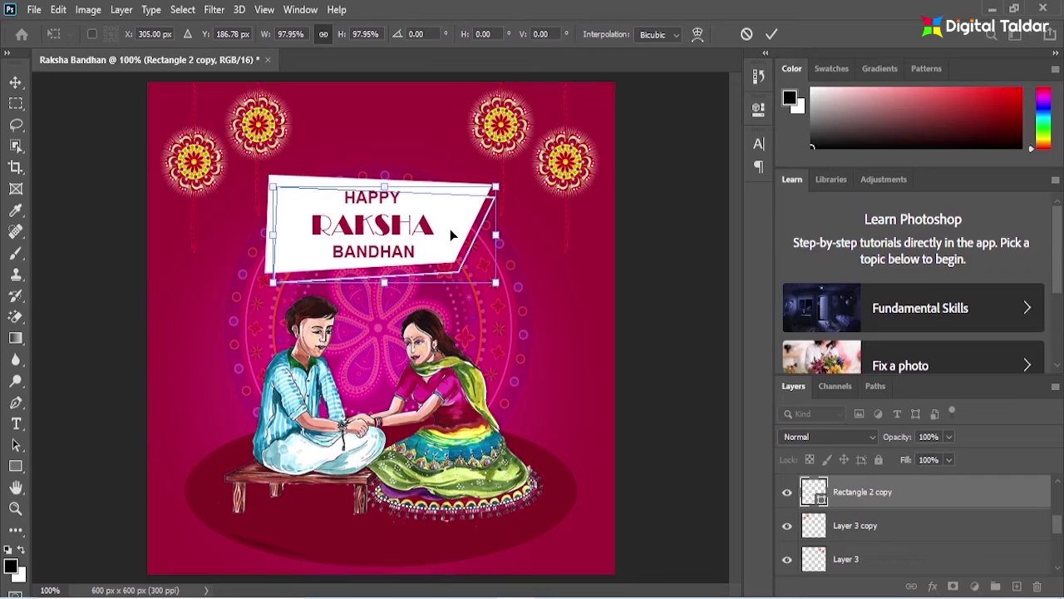
{"action": "key", "text": "Left"}
{"action": "key", "text": "Left"}
{"action": "key", "text": "Left"}
{"action": "key", "text": "Left"}
{"action": "key", "text": "Left"}
{"action": "key", "text": "Left"}
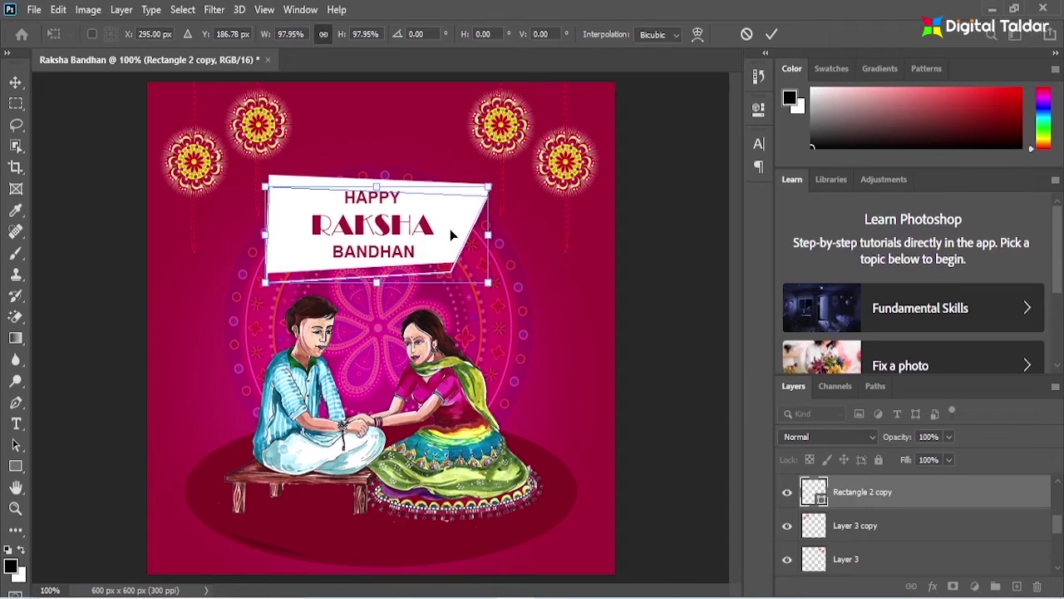
{"action": "left_click_drag", "start_coordinate": [496, 241], "coordinate": [507, 241]}
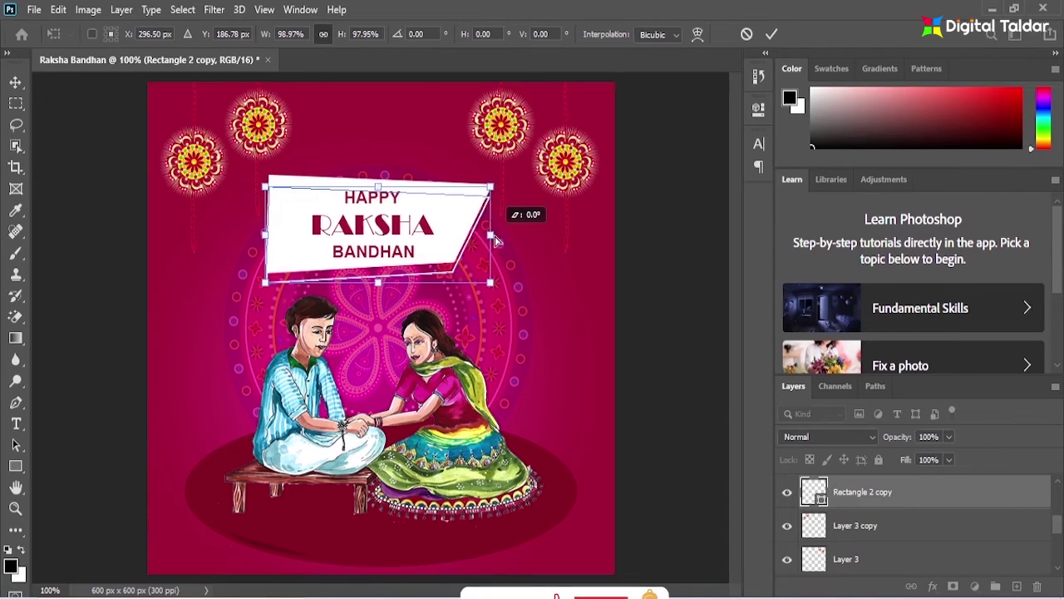
- Commit the frame size, then give the white banner a Drop Shadow at 19% opacity
{"action": "left_click", "coordinate": [772, 34]}
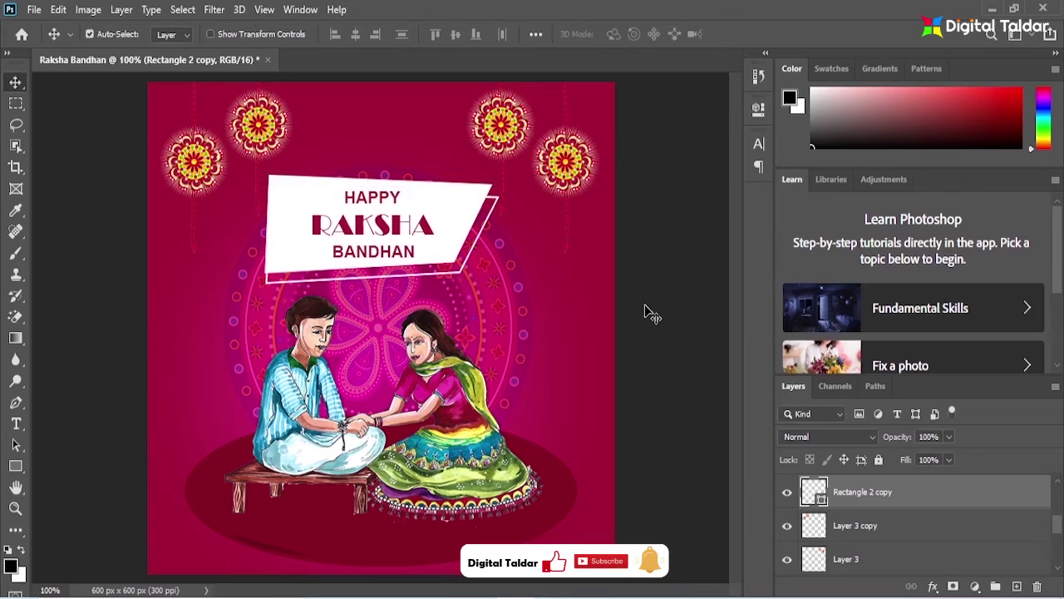
{"action": "left_click", "coordinate": [458, 209]}
{"action": "left_click", "coordinate": [932, 586]}
{"action": "left_click", "coordinate": [948, 577]}
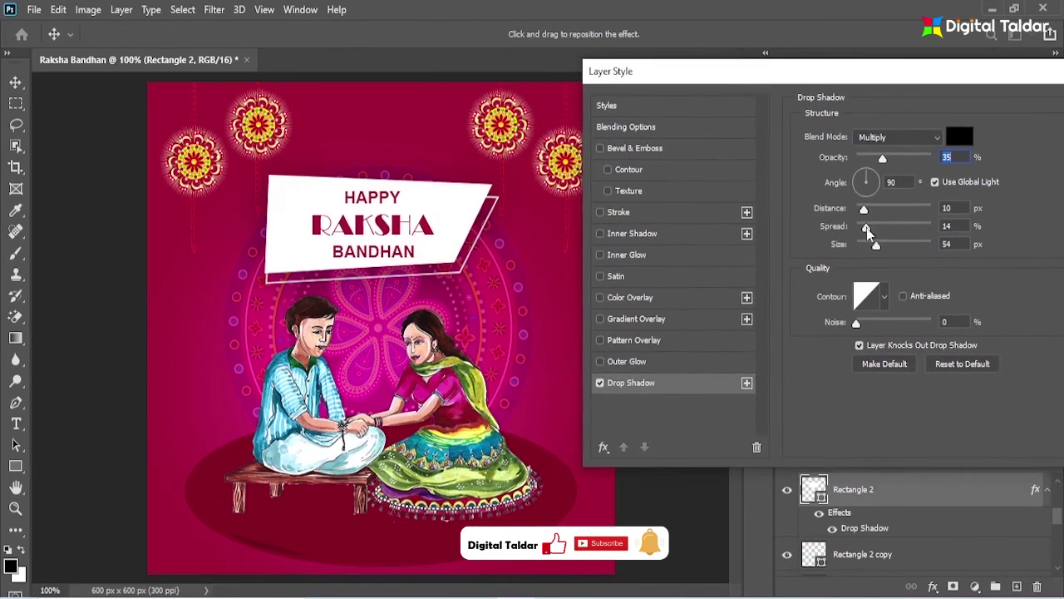
{"action": "left_click_drag", "start_coordinate": [884, 161], "coordinate": [872, 161]}
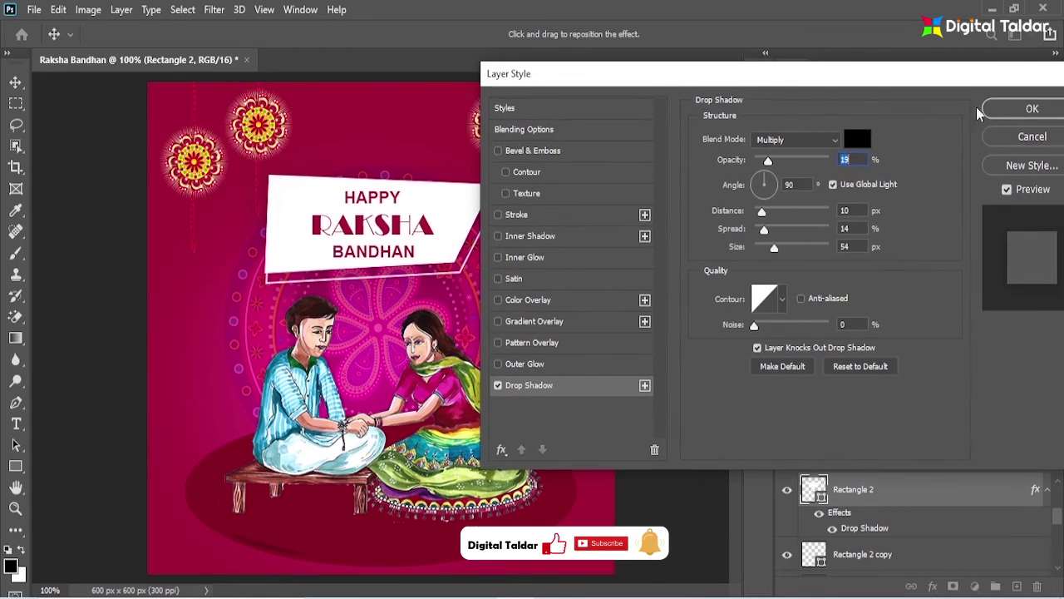
{"action": "left_click", "coordinate": [1029, 107]}
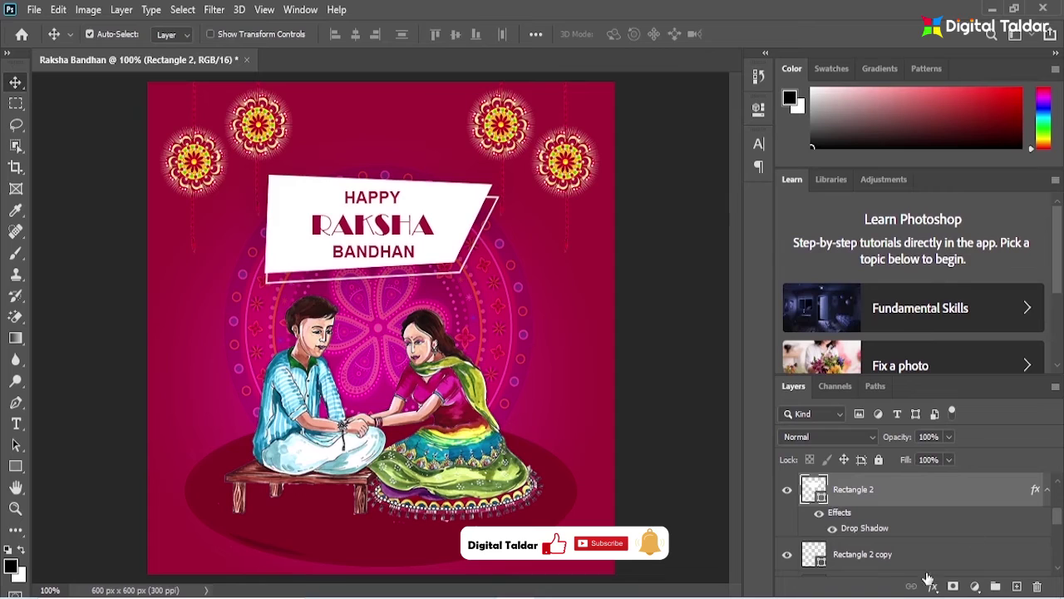
{"action": "scroll", "coordinate": [1060, 521], "scroll_direction": "down", "scroll_amount": 3}
- Select the banner, text and outline frame layers and raise them about 15 px
{"action": "left_click", "coordinate": [972, 520]}
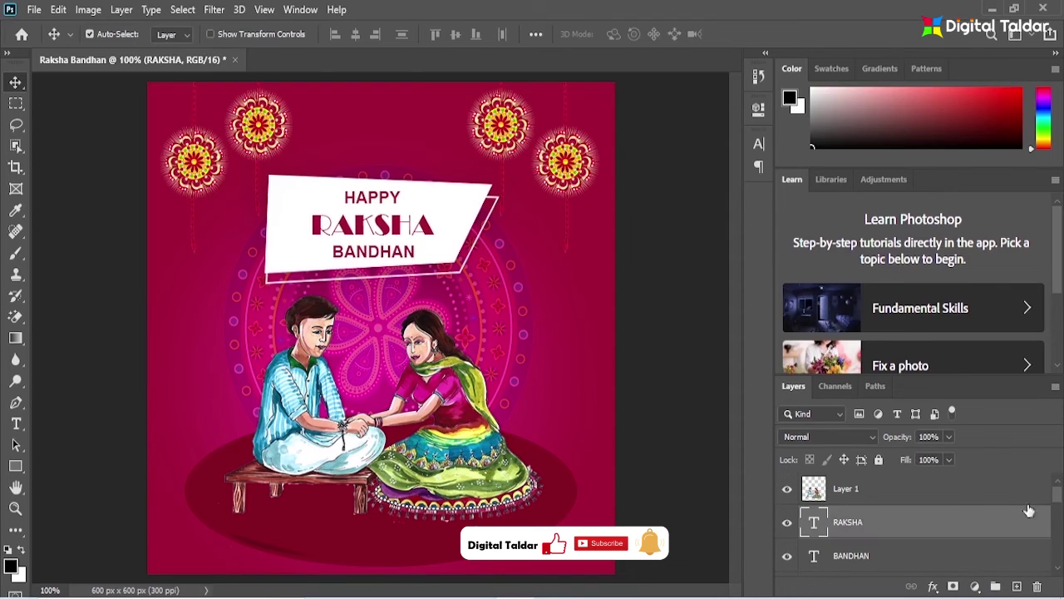
{"action": "scroll", "coordinate": [1059, 507], "scroll_direction": "up", "scroll_amount": 3}
{"action": "scroll", "coordinate": [944, 527], "scroll_direction": "down", "scroll_amount": 1}
{"action": "left_click", "coordinate": [920, 517]}
{"action": "key", "text": "ctrl+t"}
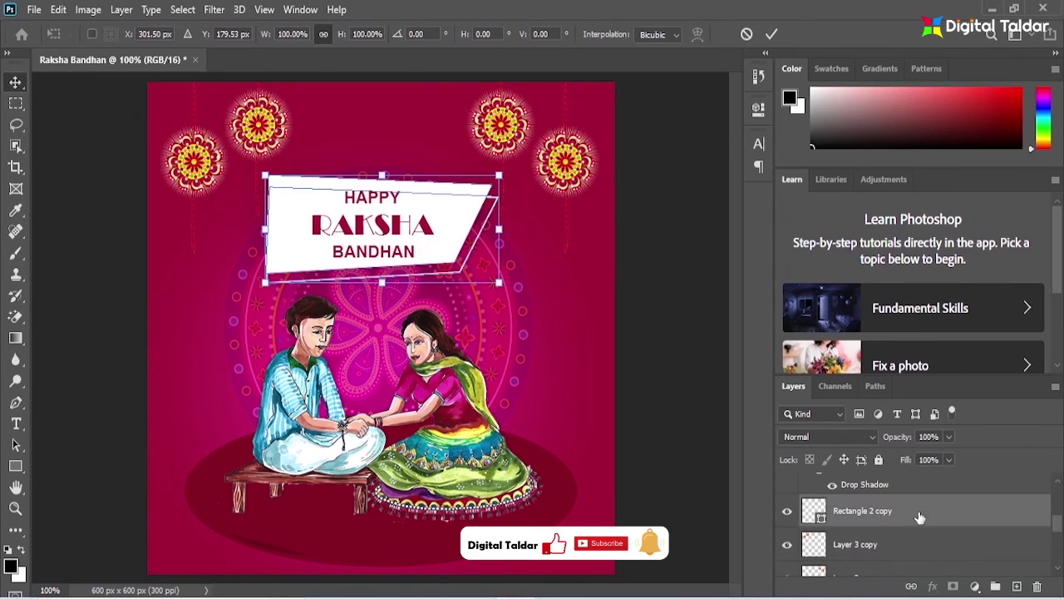
{"action": "left_click_drag", "start_coordinate": [420, 234], "coordinate": [420, 221]}
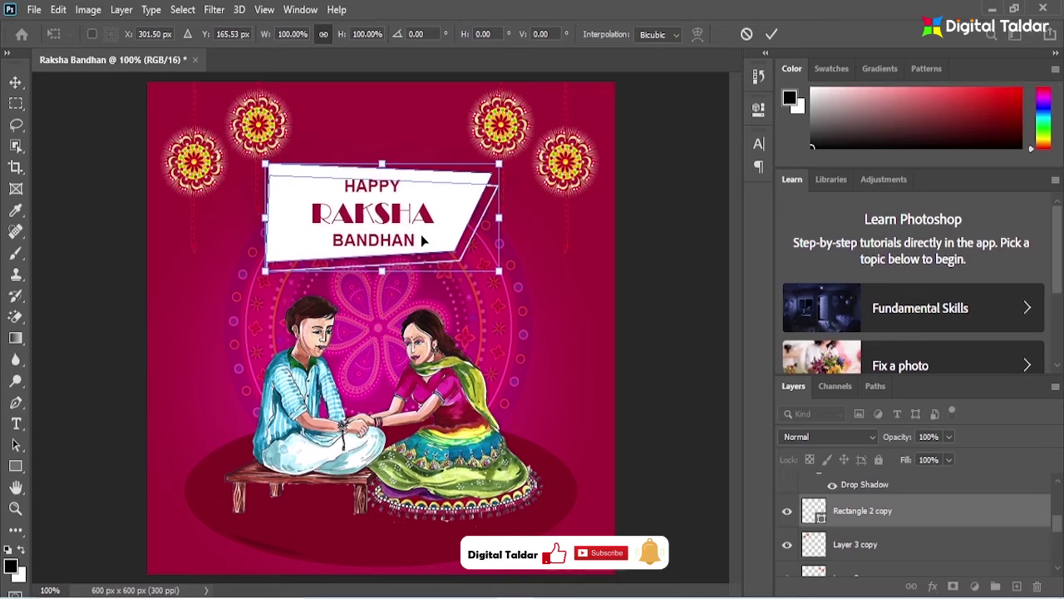
{"action": "left_click", "coordinate": [772, 34]}
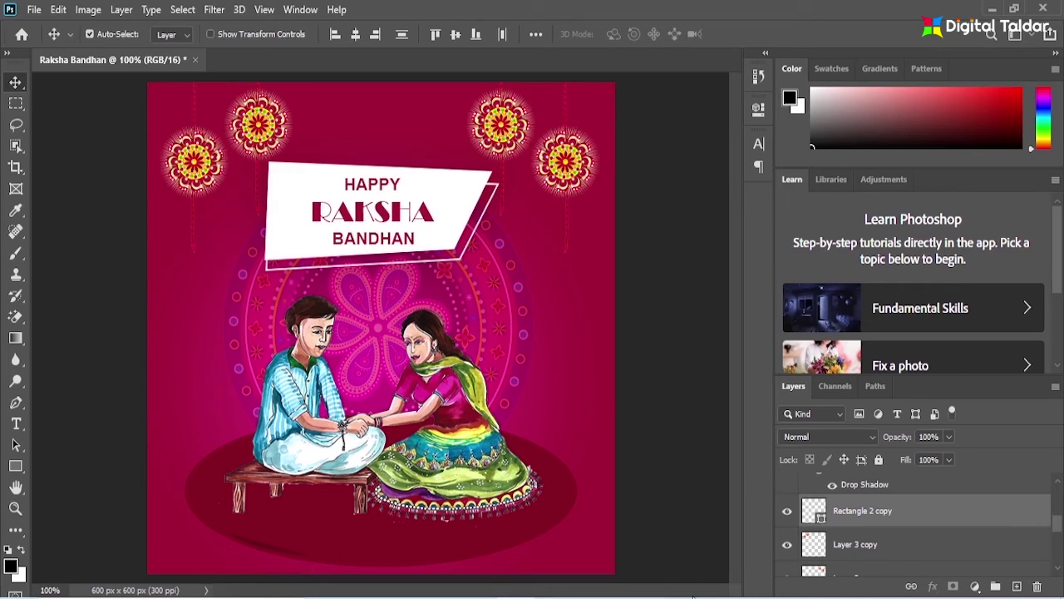
- Stamp all layers to a new layer and apply Camera Raw: Contrast +47, Shadows −10, Texture/Clarity +9, Dehaze +8
{"action": "left_click", "coordinate": [925, 491]}
{"action": "key", "text": "ctrl+shift+alt+e"}
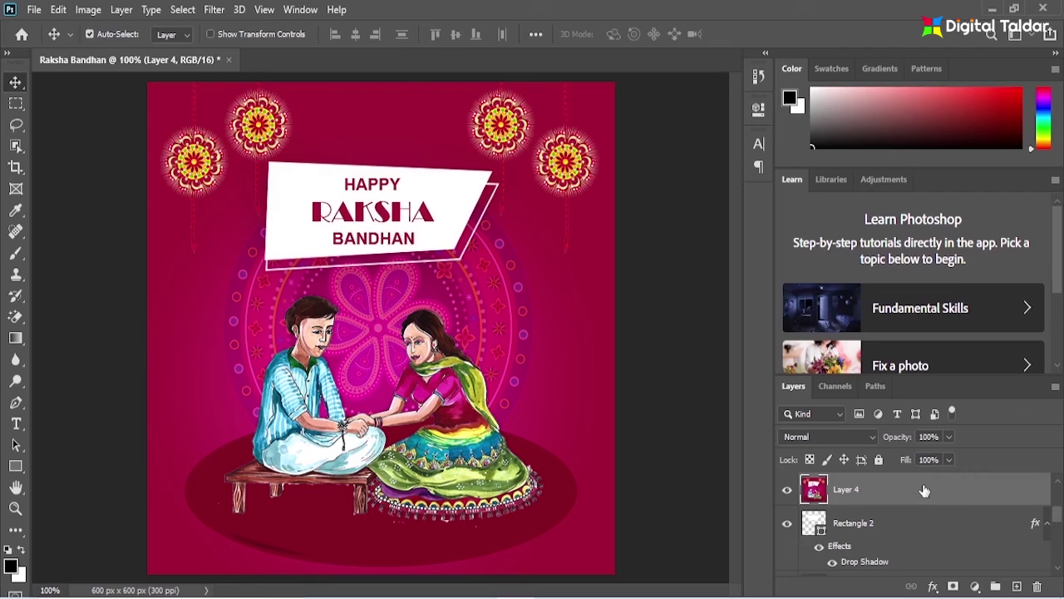
{"action": "left_click", "coordinate": [213, 12]}
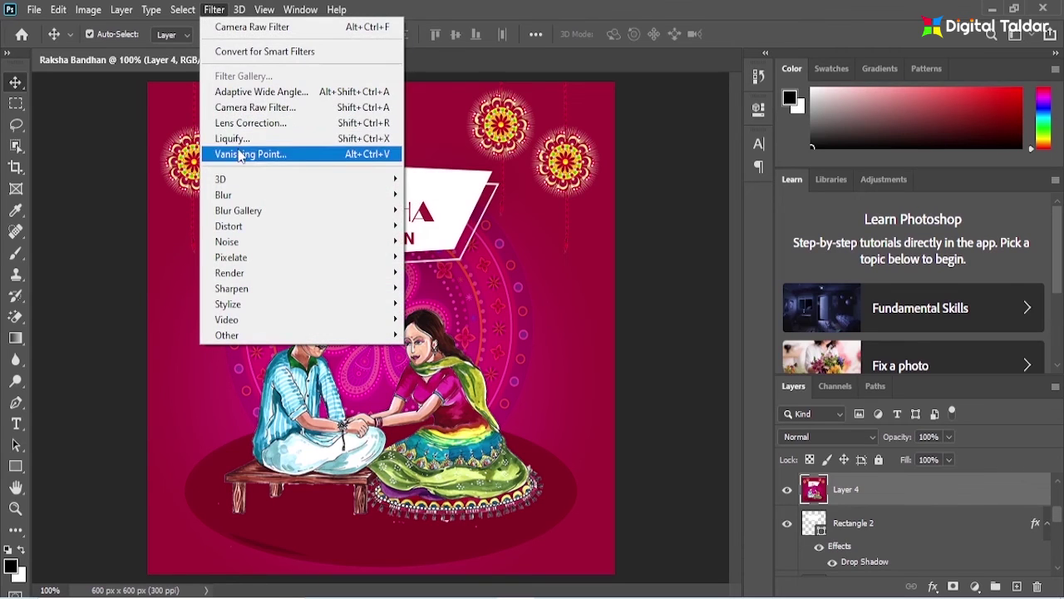
{"action": "left_click", "coordinate": [243, 114]}
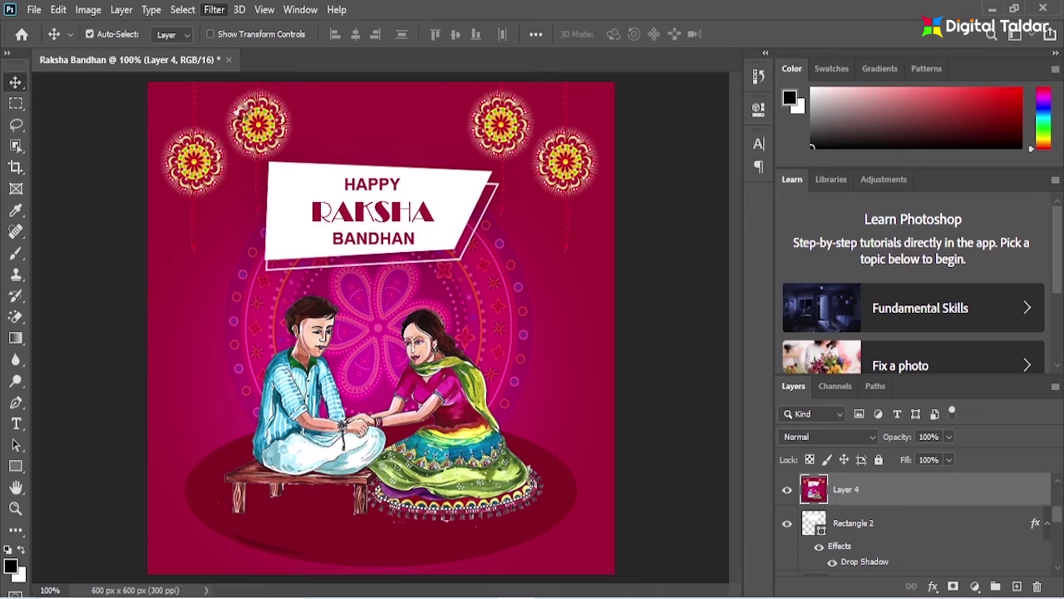
{"action": "left_click_drag", "start_coordinate": [904, 418], "coordinate": [960, 421]}
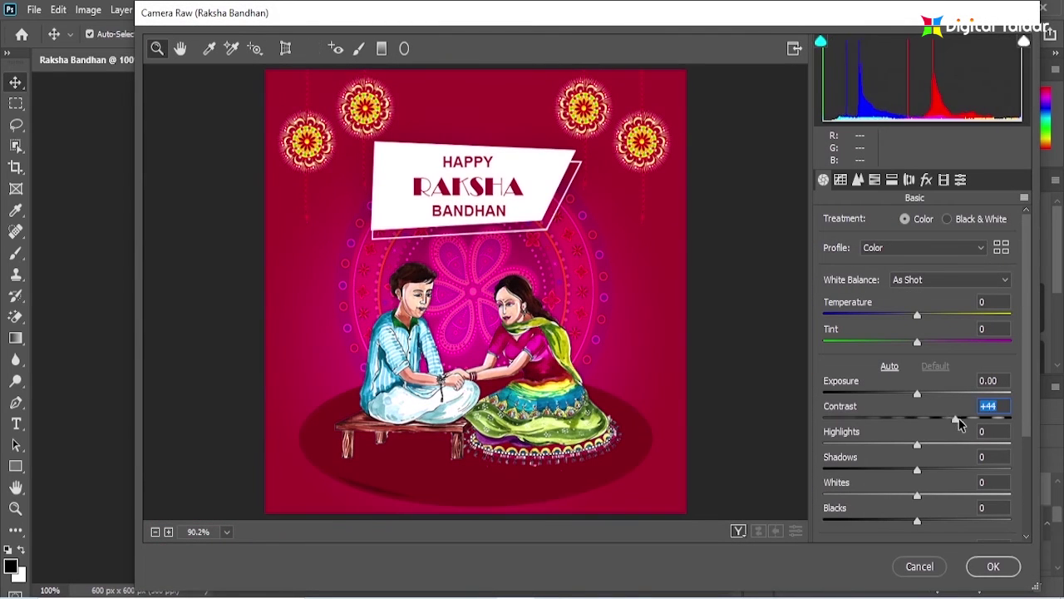
{"action": "scroll", "coordinate": [1029, 447], "scroll_direction": "down", "scroll_amount": 1}
{"action": "scroll", "coordinate": [1029, 447], "scroll_direction": "down", "scroll_amount": 3}
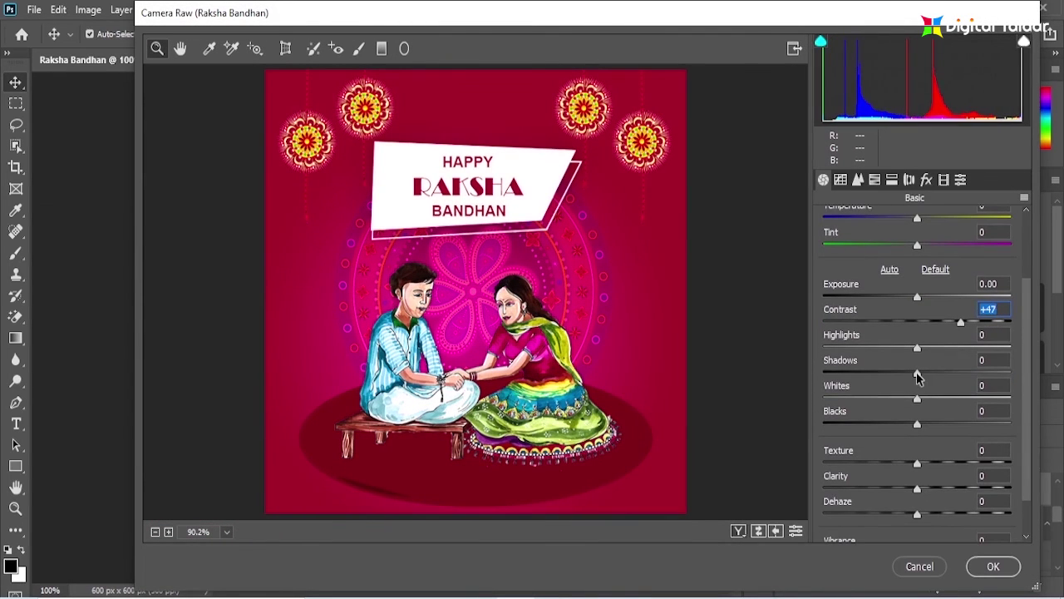
{"action": "left_click_drag", "start_coordinate": [917, 374], "coordinate": [906, 374]}
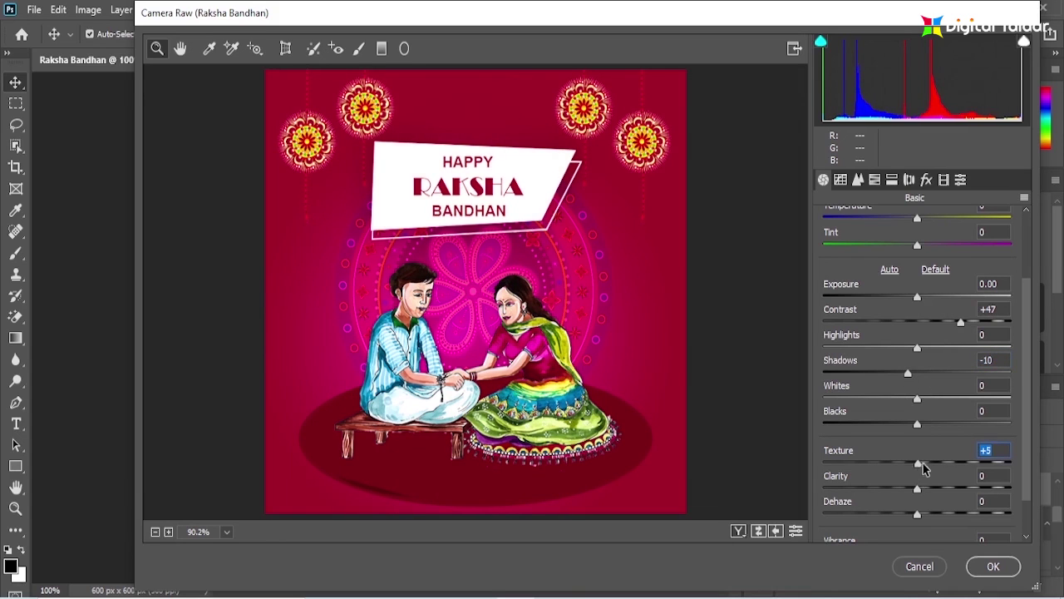
{"action": "left_click_drag", "start_coordinate": [923, 489], "coordinate": [927, 488]}
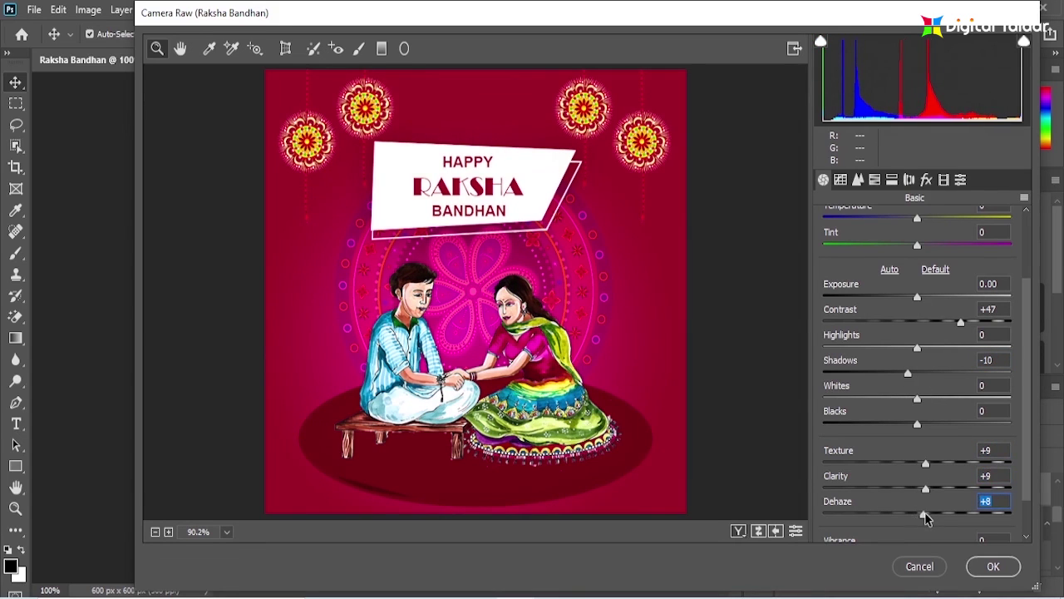
{"action": "left_click", "coordinate": [990, 566]}
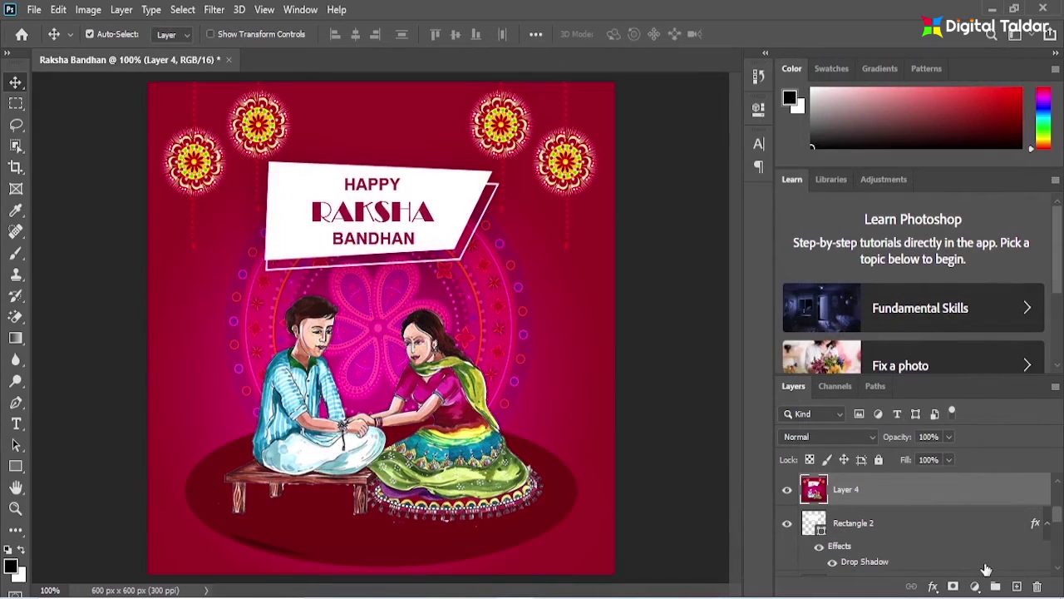